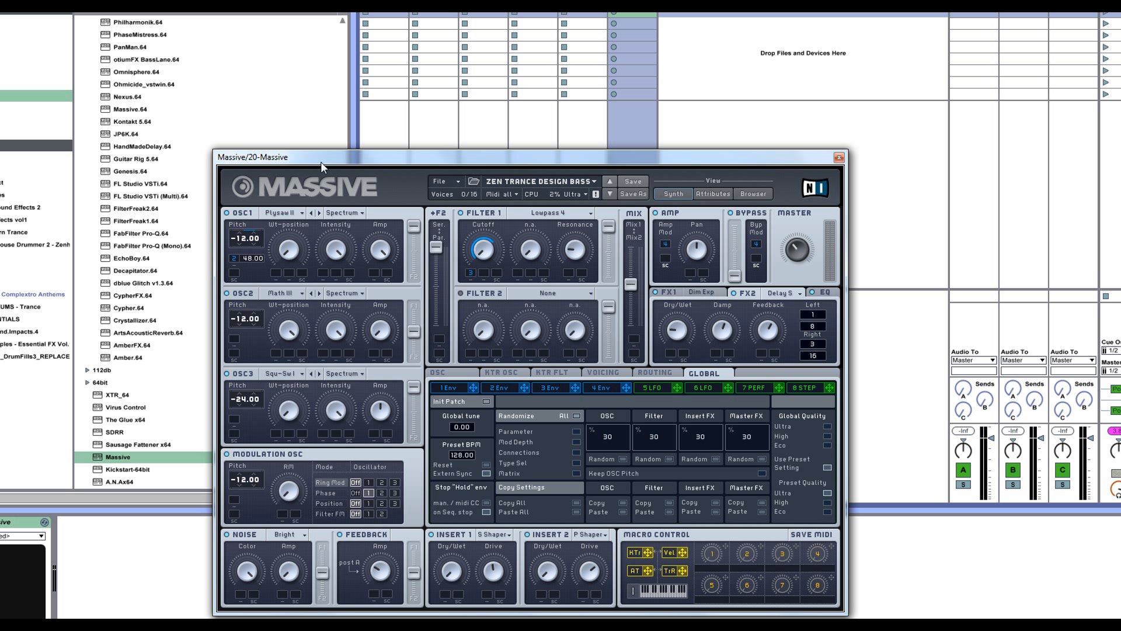
pyautogui.moveTo(332, 160); pyautogui.dragTo(278, 125)
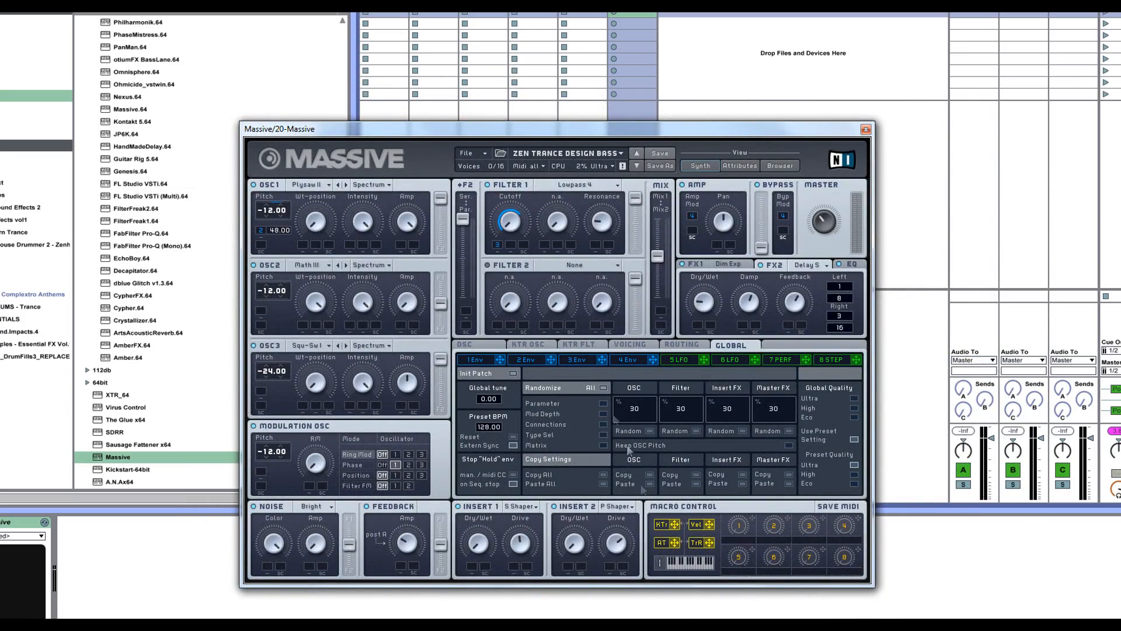
pyautogui.moveTo(334, 129); pyautogui.dragTo(418, 130)
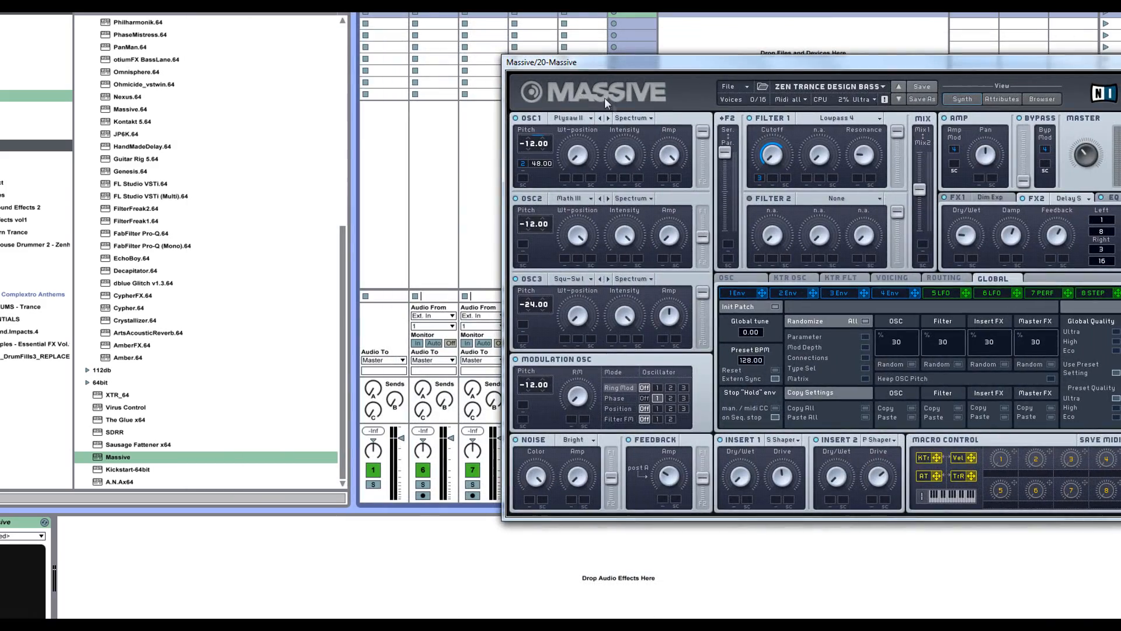
pyautogui.moveTo(580, 62); pyautogui.dragTo(527, 86)
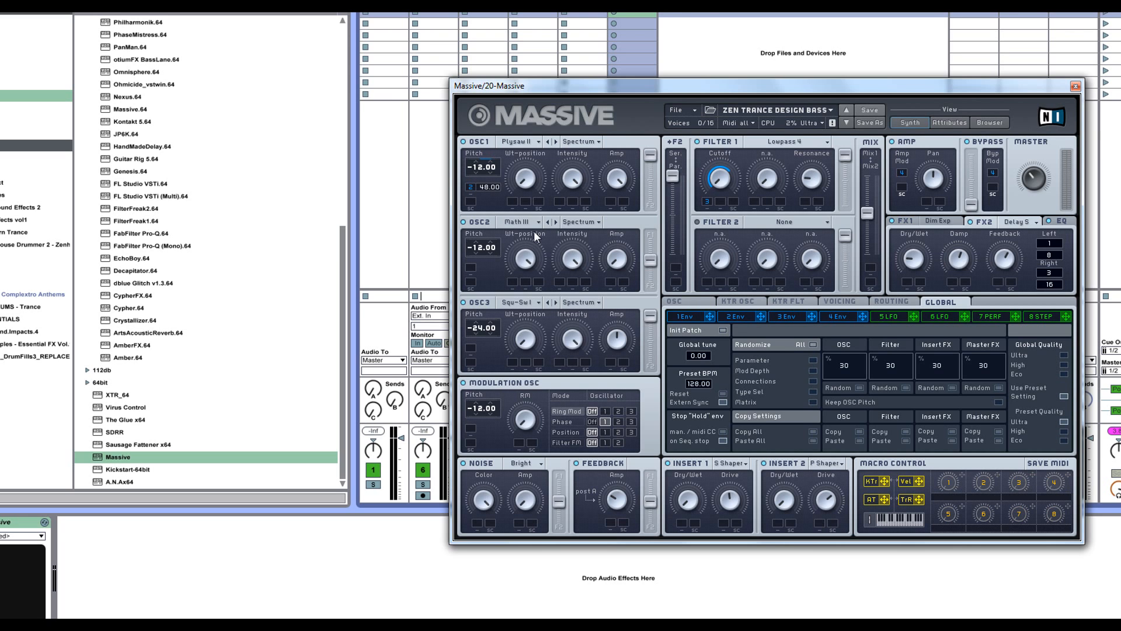
# - Pick Polysaw II from the Basic wavetables for oscillator 1 of Massive
pyautogui.moveTo(539, 94); pyautogui.dragTo(438, 111)
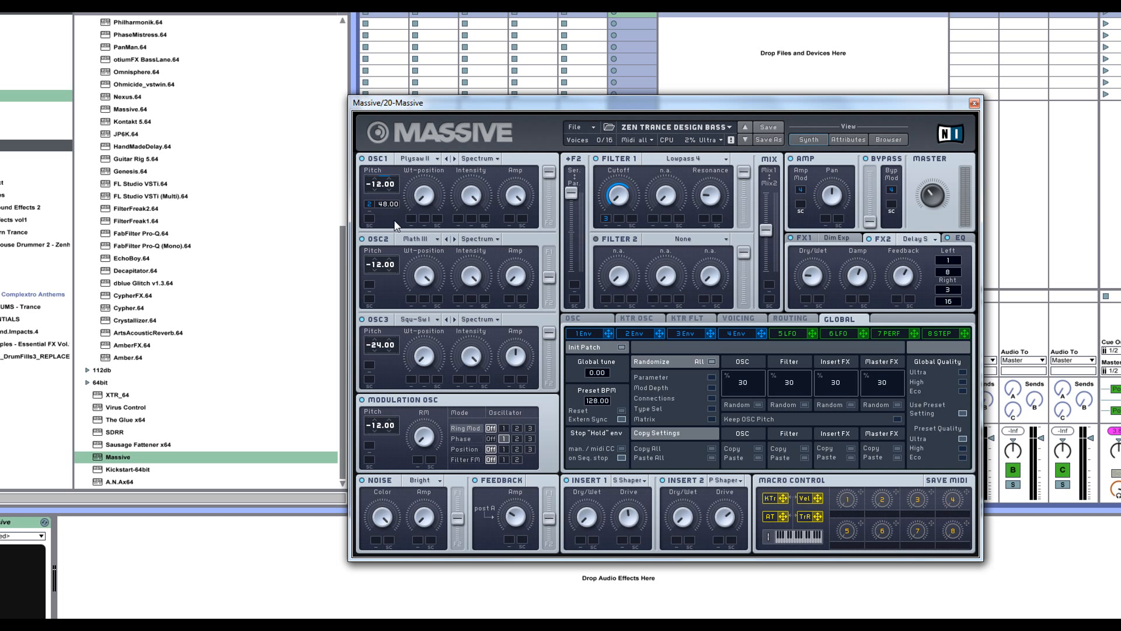
pyautogui.click(426, 158)
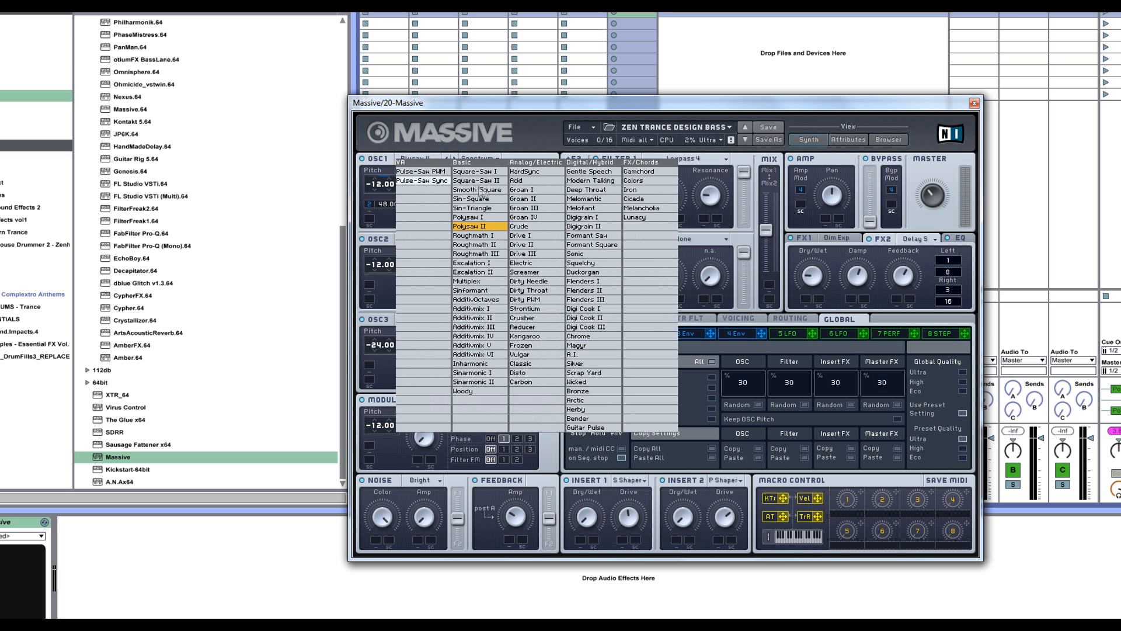
pyautogui.click(483, 228)
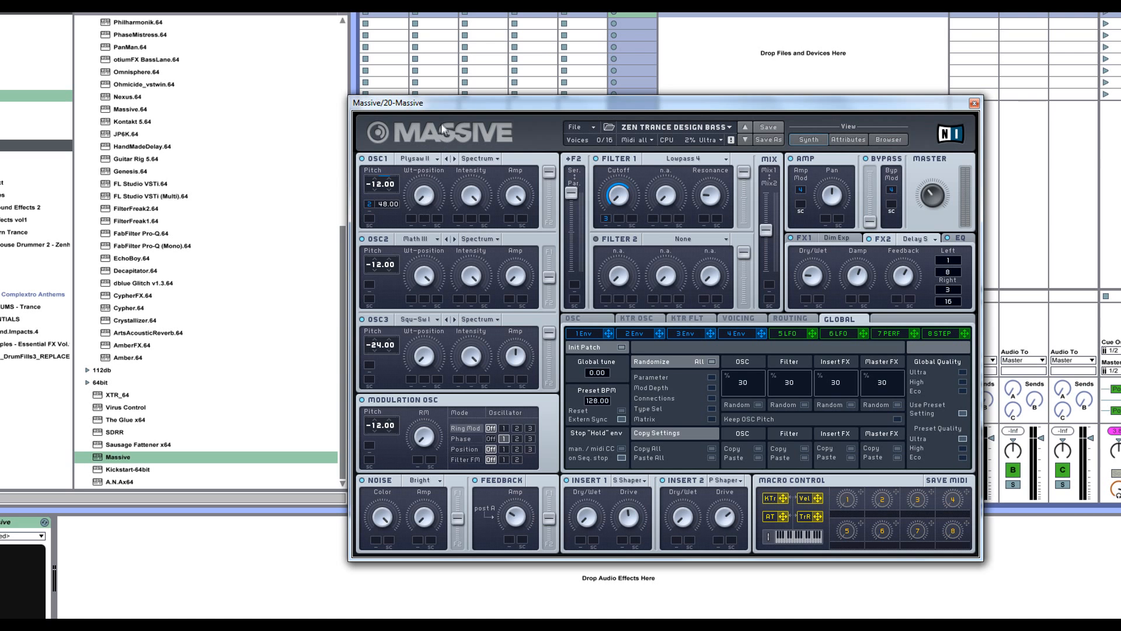
# - Unfold the first group track and open the Virus TI Snow editor on track 2
pyautogui.moveTo(441, 104); pyautogui.dragTo(565, 100)
pyautogui.click(397, 13)
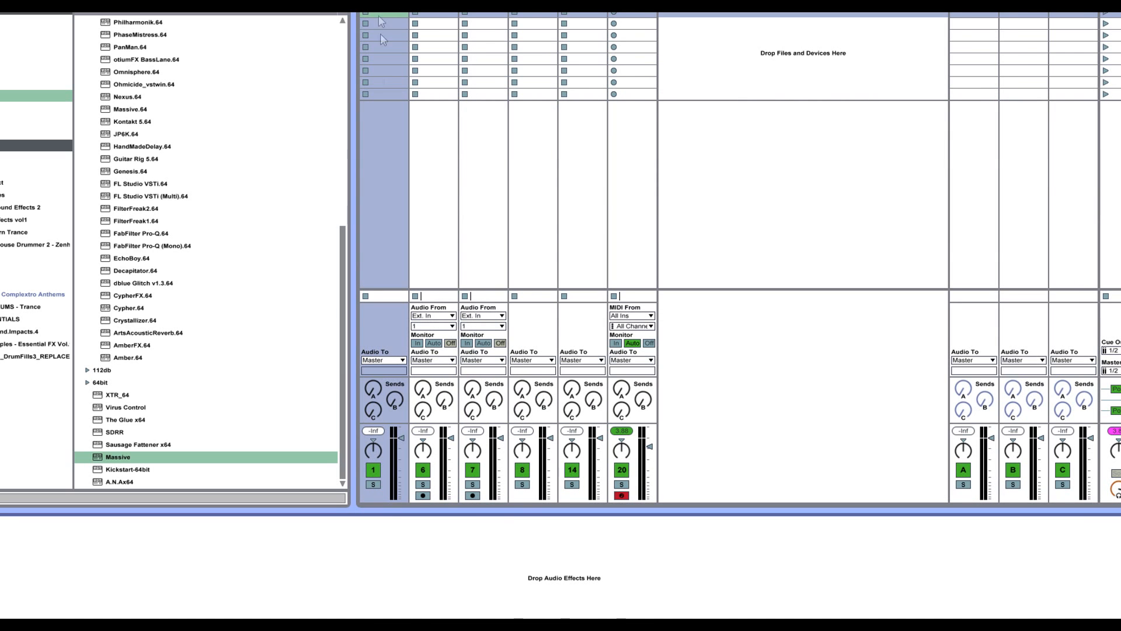
pyautogui.click(622, 105)
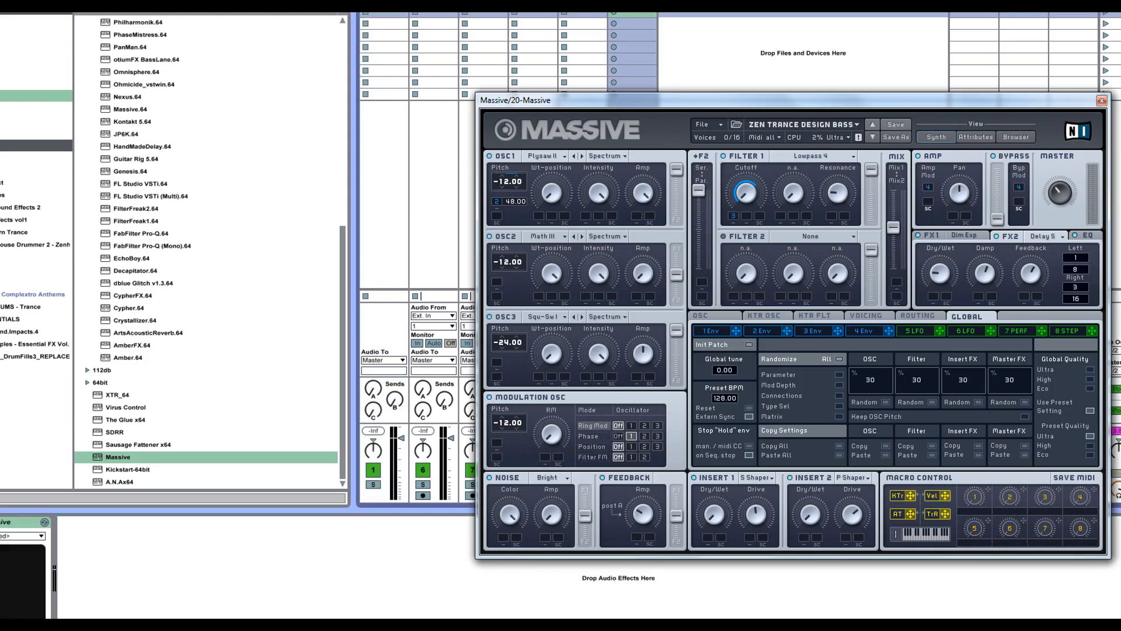
pyautogui.moveTo(622, 105); pyautogui.dragTo(702, 74)
pyautogui.click(384, 13)
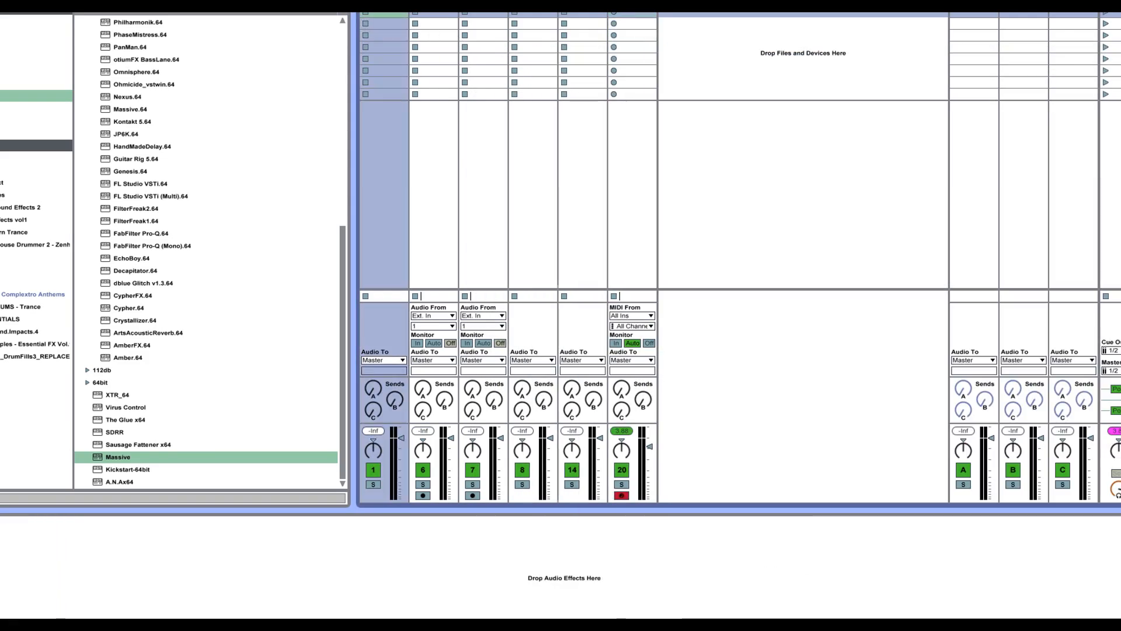
pyautogui.click(404, 3)
pyautogui.doubleClick(428, 11)
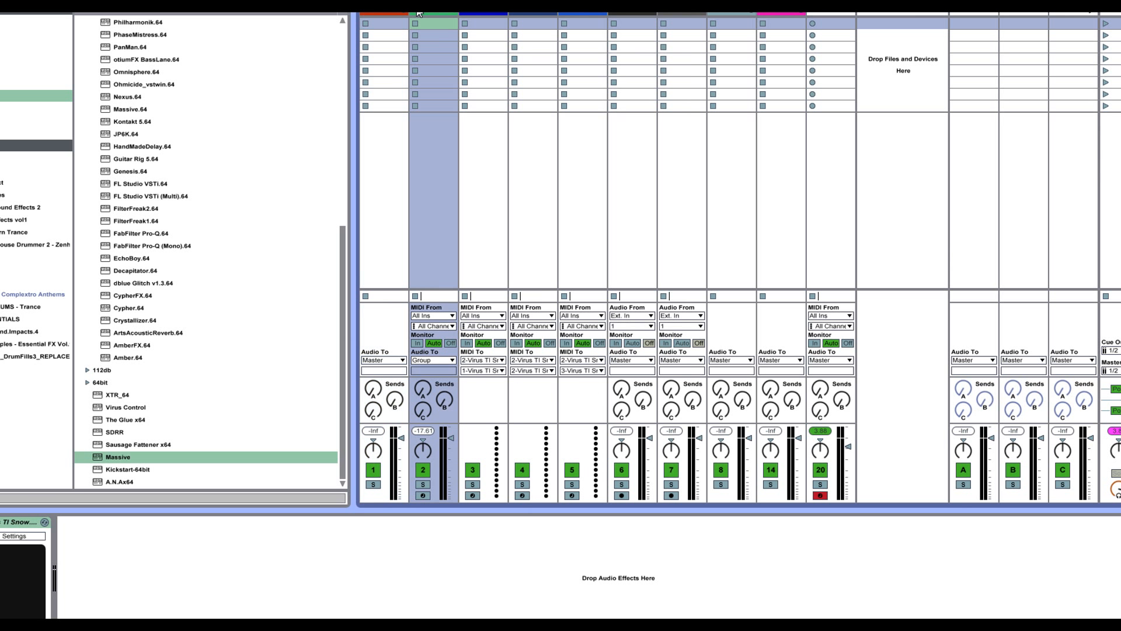
pyautogui.click(446, 13)
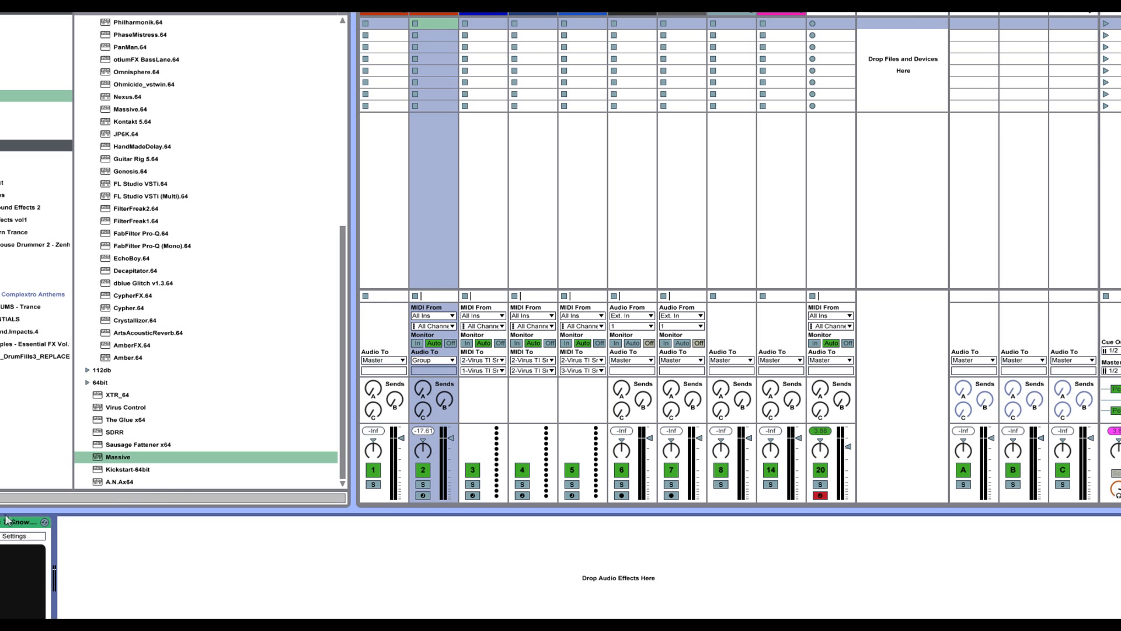
pyautogui.hotkey('ctrl', 'alt', 'p')
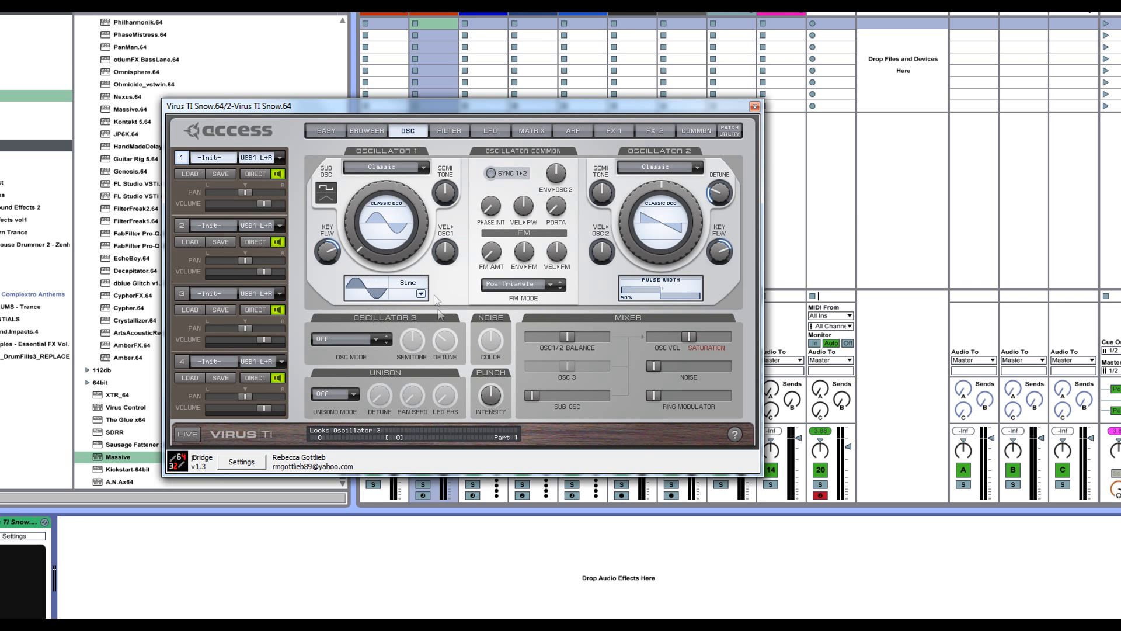
# - Switch to Massive on track 20 and look through the wavetables offered for oscillator 1
pyautogui.click(835, 17)
pyautogui.click(623, 115)
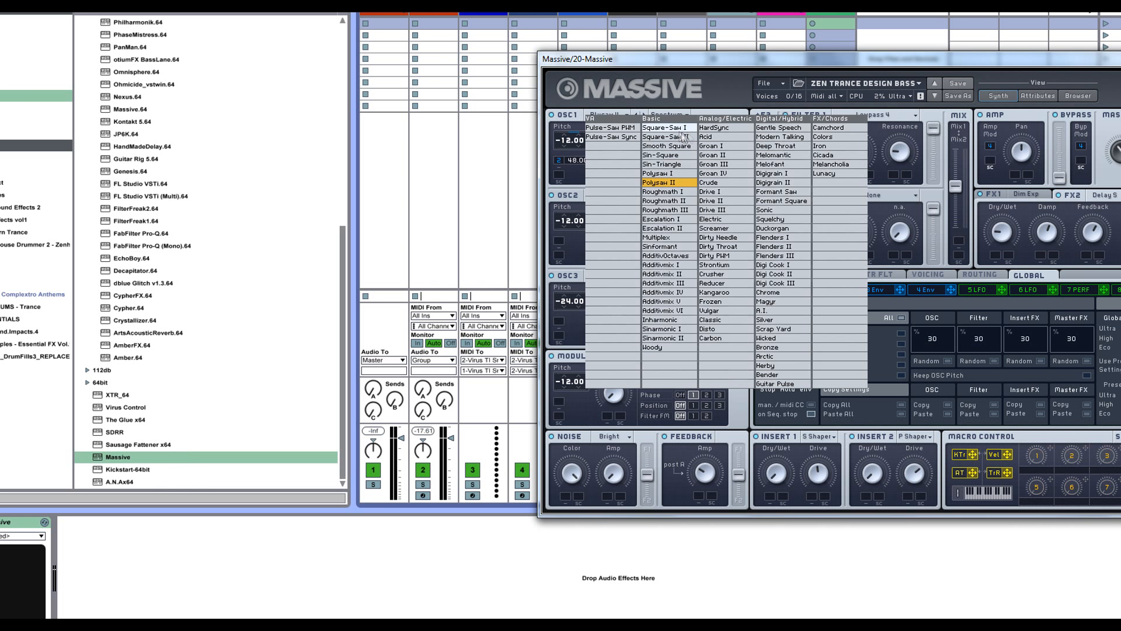
pyautogui.click(861, 62)
# - In Virus TI Snow on track 2, sweep oscillator 1's waveform shape from sine towards sawtooth and back to sine
pyautogui.click(434, 16)
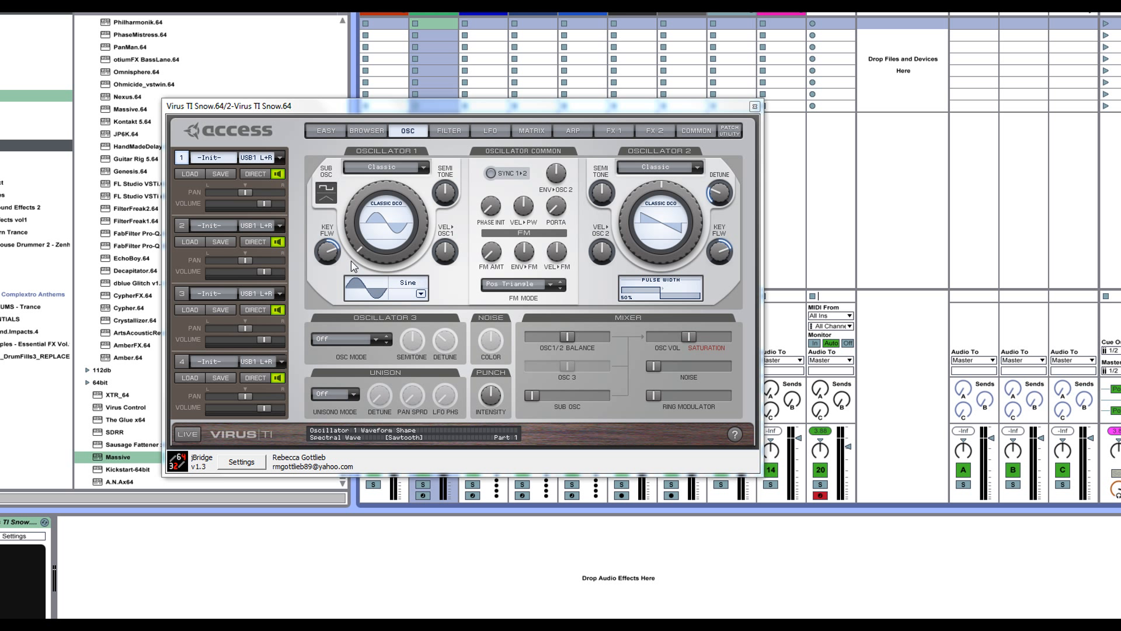
pyautogui.moveTo(366, 256); pyautogui.dragTo(359, 191)
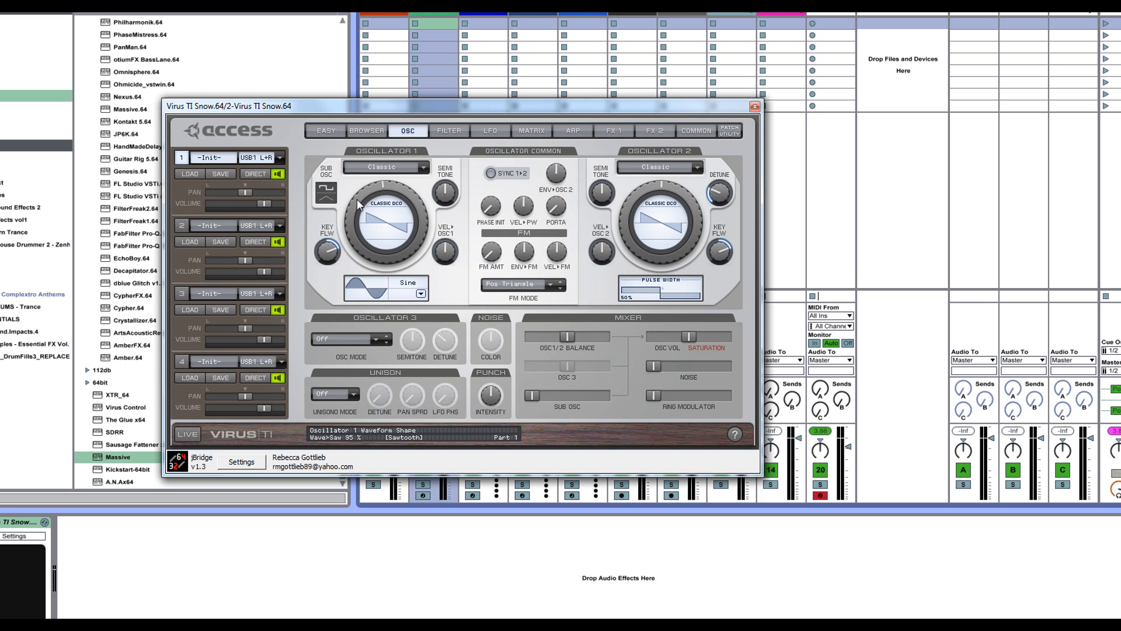
pyautogui.moveTo(356, 198); pyautogui.dragTo(348, 225)
pyautogui.moveTo(356, 249)
pyautogui.mouseDown()
pyautogui.moveTo(369, 190)
pyautogui.moveTo(378, 204)
pyautogui.moveTo(369, 244)
pyautogui.moveTo(376, 231)
pyautogui.moveTo(362, 245)
pyautogui.mouseUp()
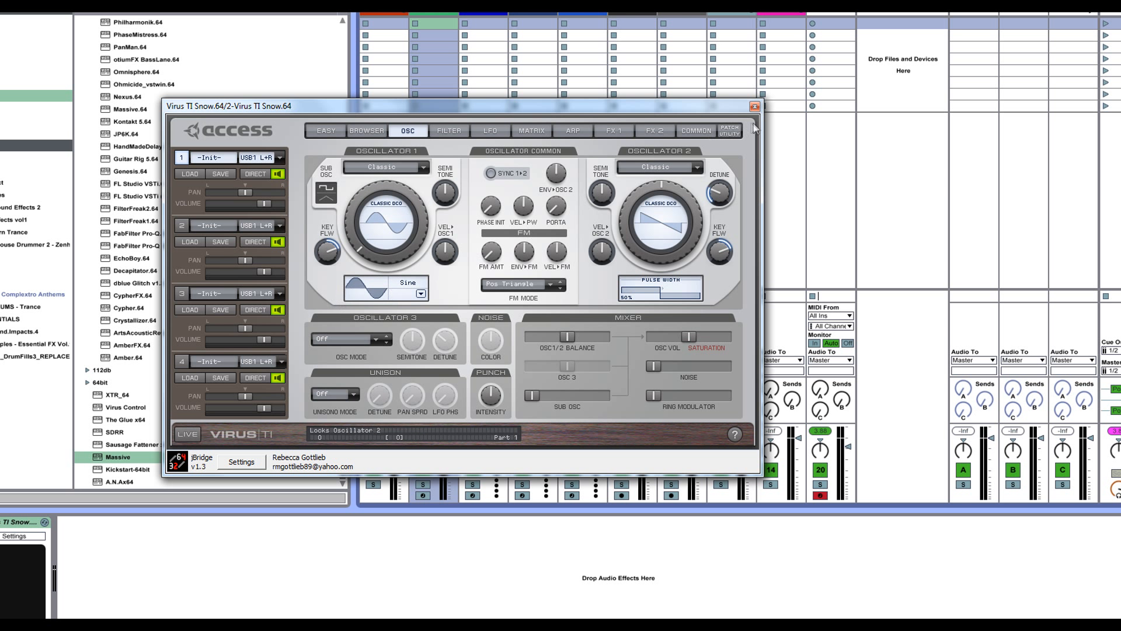
# - Close the Virus TI Snow editor, fold the group track, and return to Massive on track 20
pyautogui.click(755, 106)
pyautogui.click(402, 10)
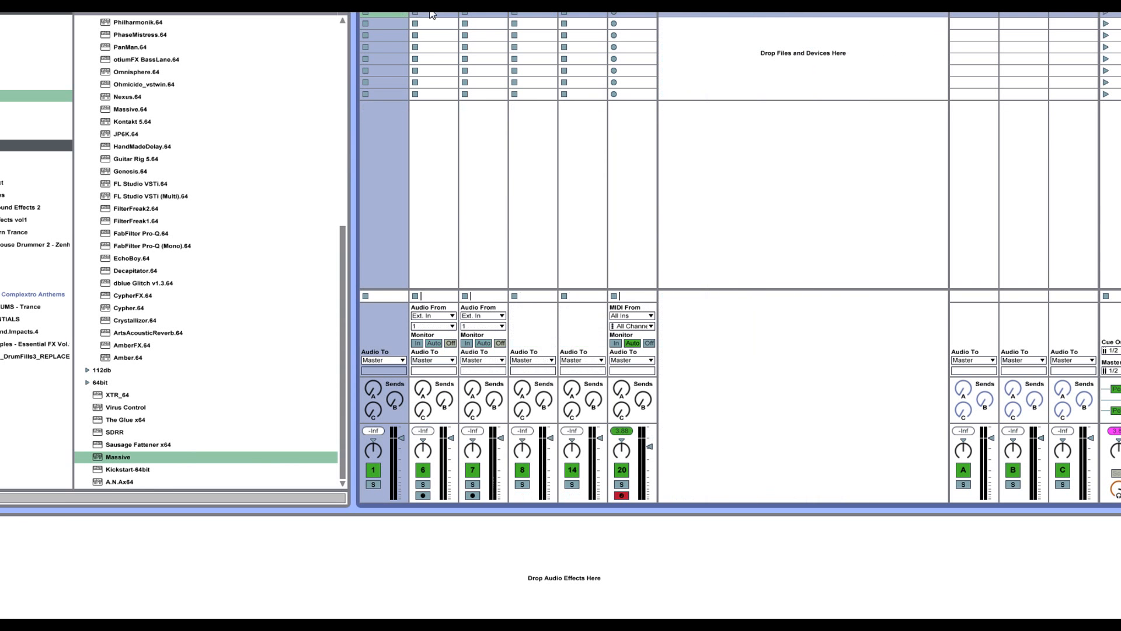
pyautogui.click(611, 13)
pyautogui.moveTo(686, 65); pyautogui.dragTo(541, 103)
# - Review oscillator 1's wavetable list in Massive and choose Polysaw II
pyautogui.click(462, 153)
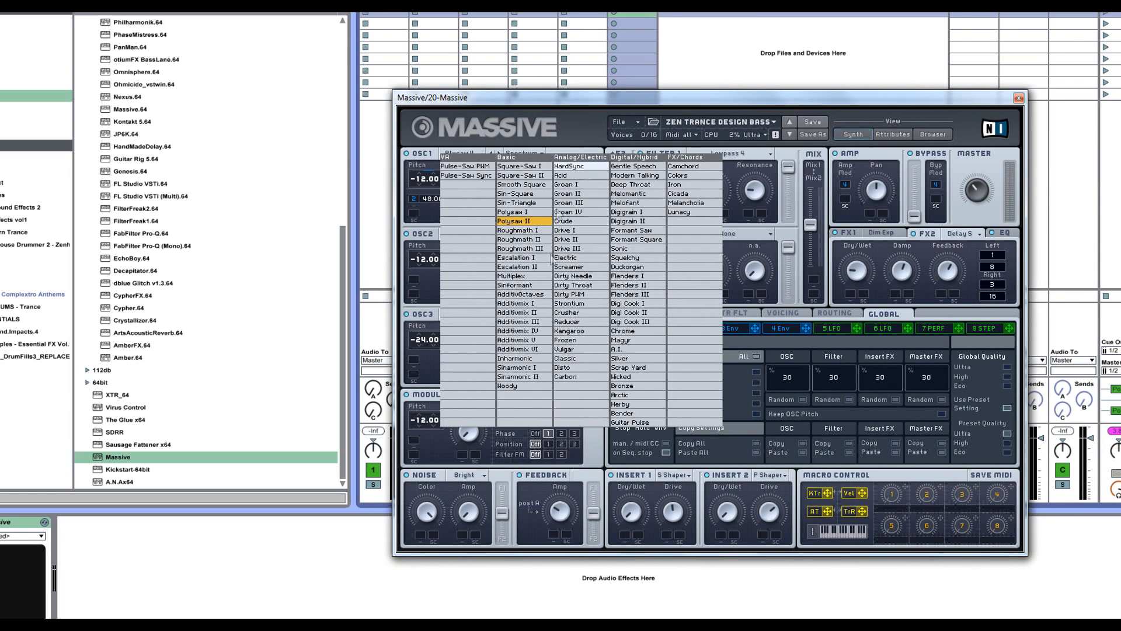
pyautogui.click(527, 222)
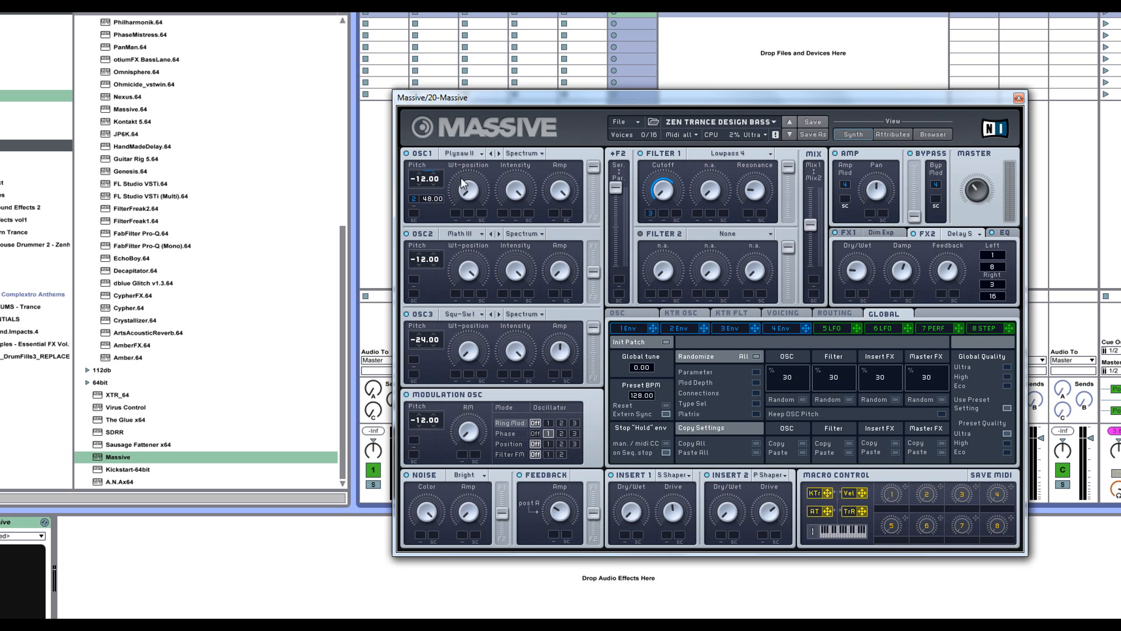
pyautogui.click(473, 154)
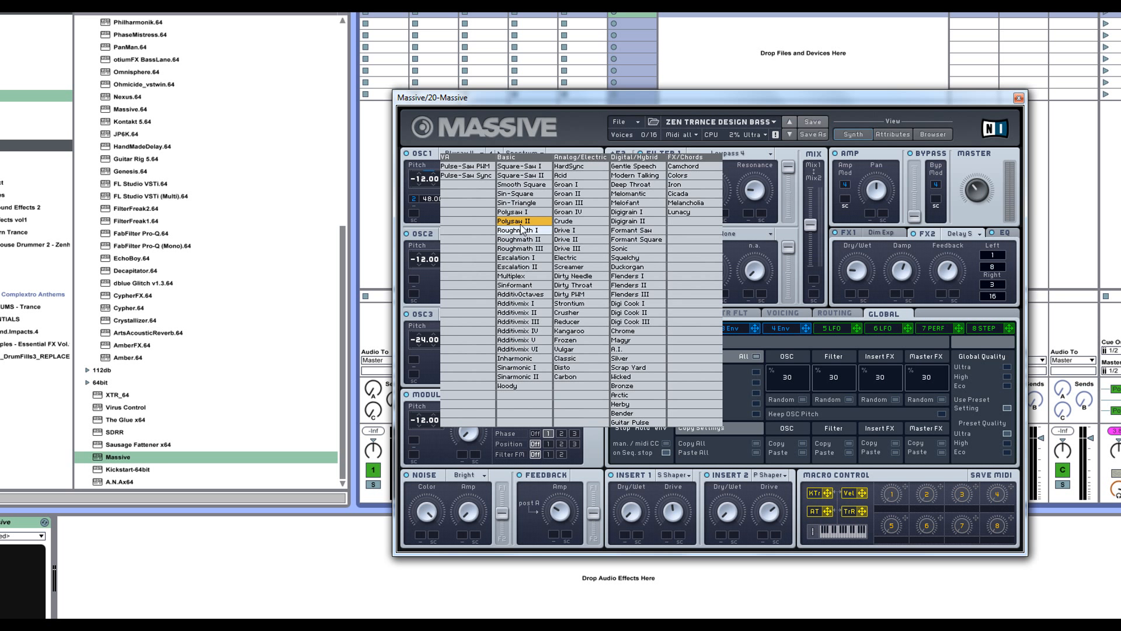
pyautogui.click(521, 222)
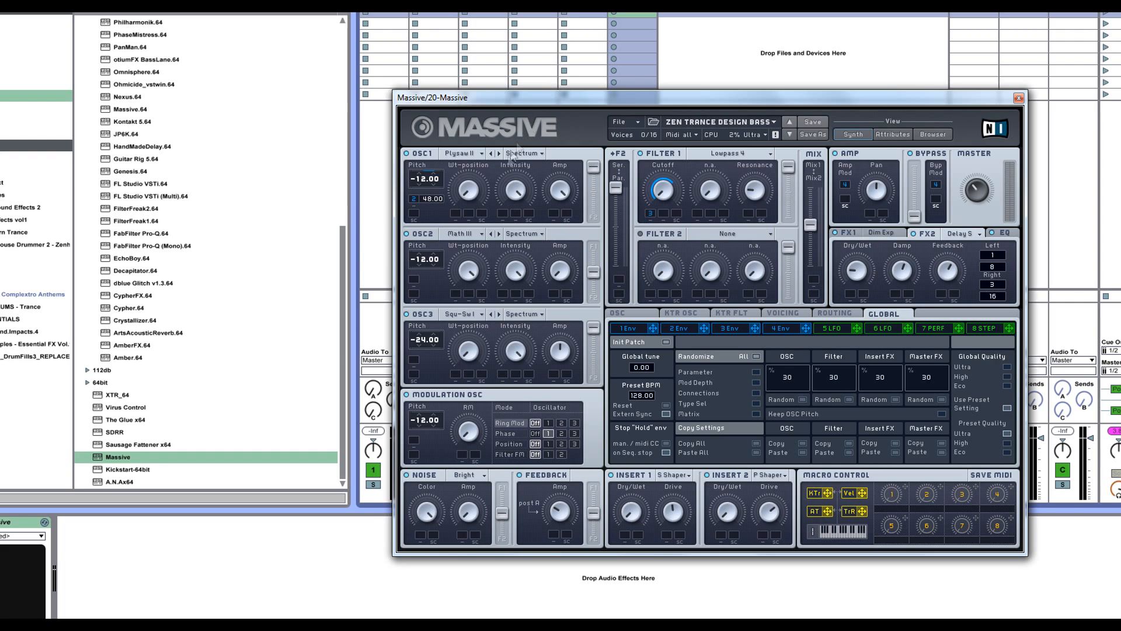
# - Adjust oscillator 1's filter routing fader so the oscillator feeds fully into Filter 1
pyautogui.moveTo(530, 102); pyautogui.dragTo(587, 119)
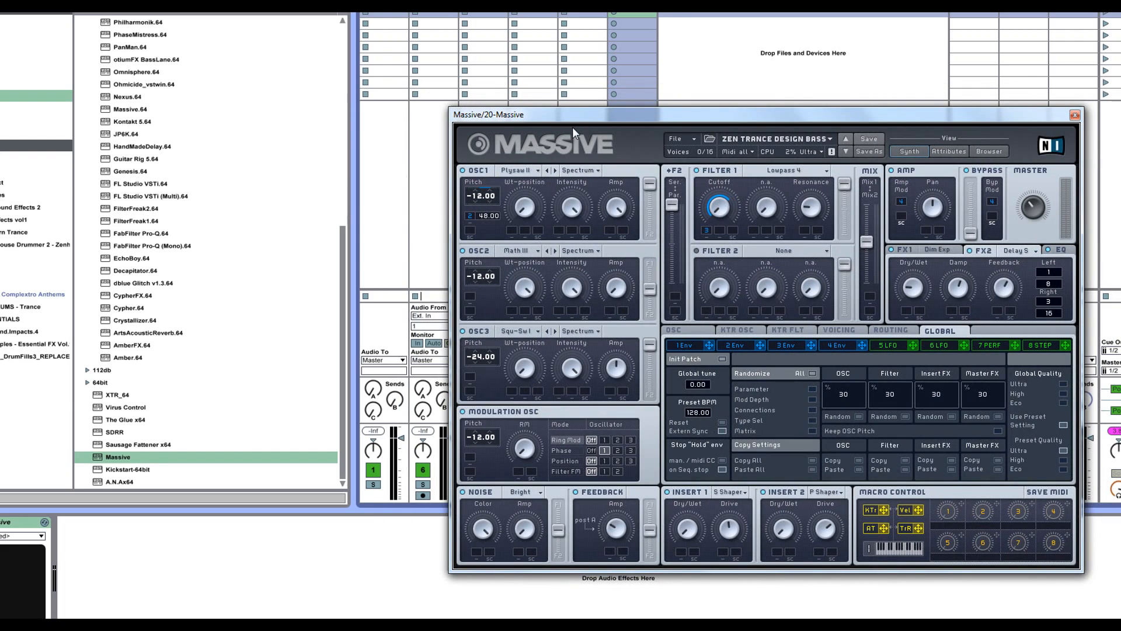
pyautogui.moveTo(578, 117); pyautogui.dragTo(687, 135)
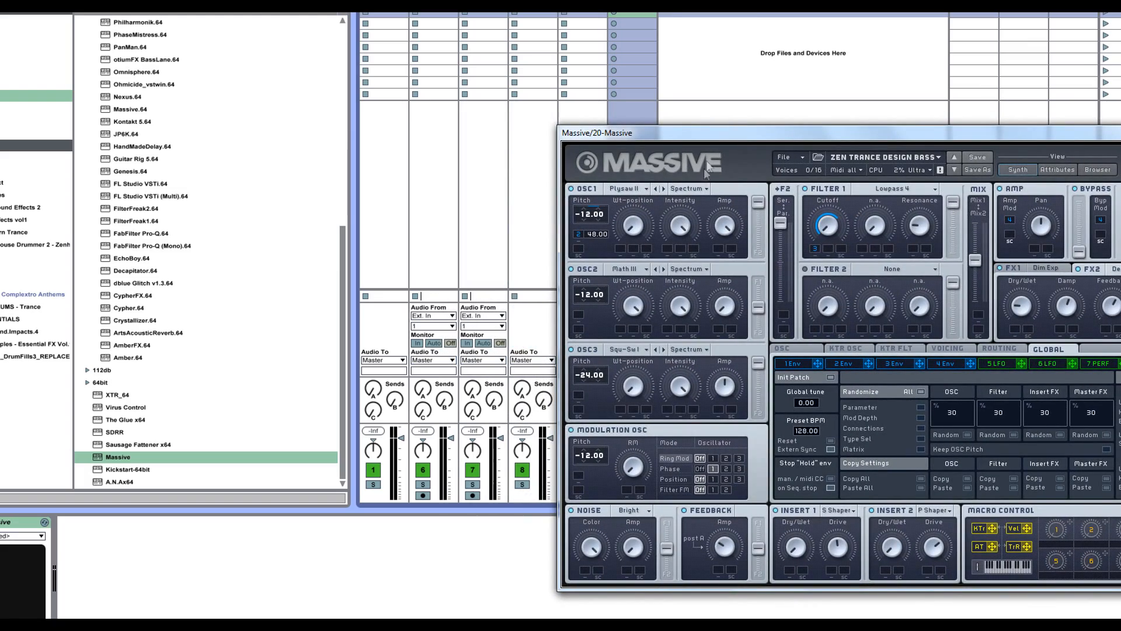
pyautogui.moveTo(692, 134); pyautogui.dragTo(512, 141)
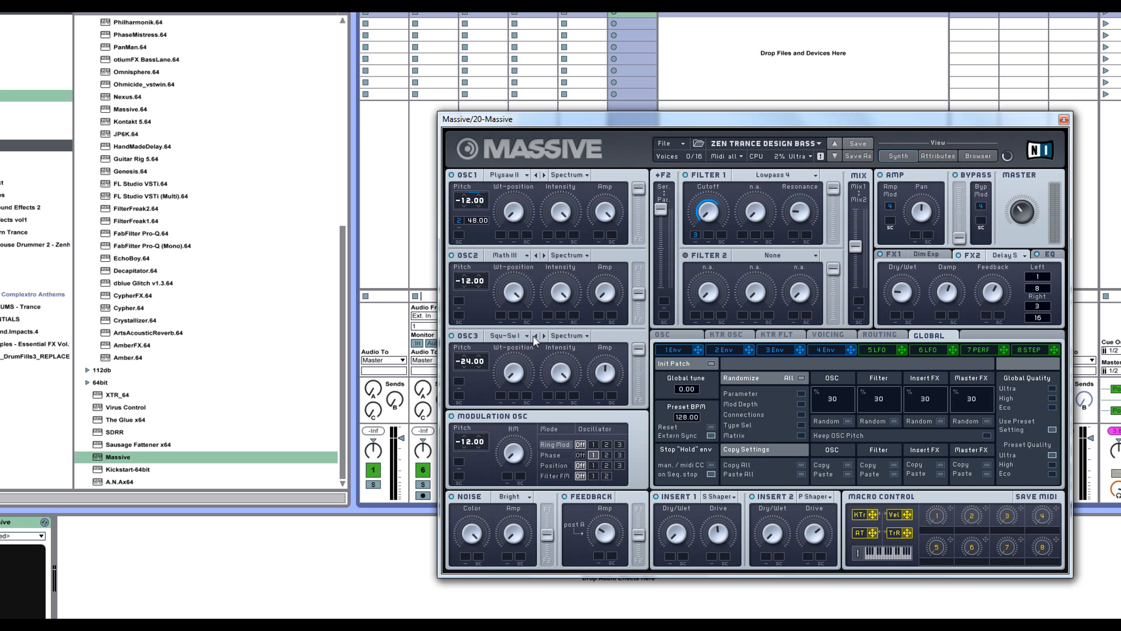
pyautogui.moveTo(640, 219); pyautogui.dragTo(653, 190)
pyautogui.moveTo(638, 188)
pyautogui.mouseDown()
pyautogui.moveTo(639, 239)
pyautogui.moveTo(639, 188)
pyautogui.mouseUp()
# - Choose Roughmath III as oscillator 2's wavetable and Square-Saw I as oscillator 3's wavetable
pyautogui.click(521, 255)
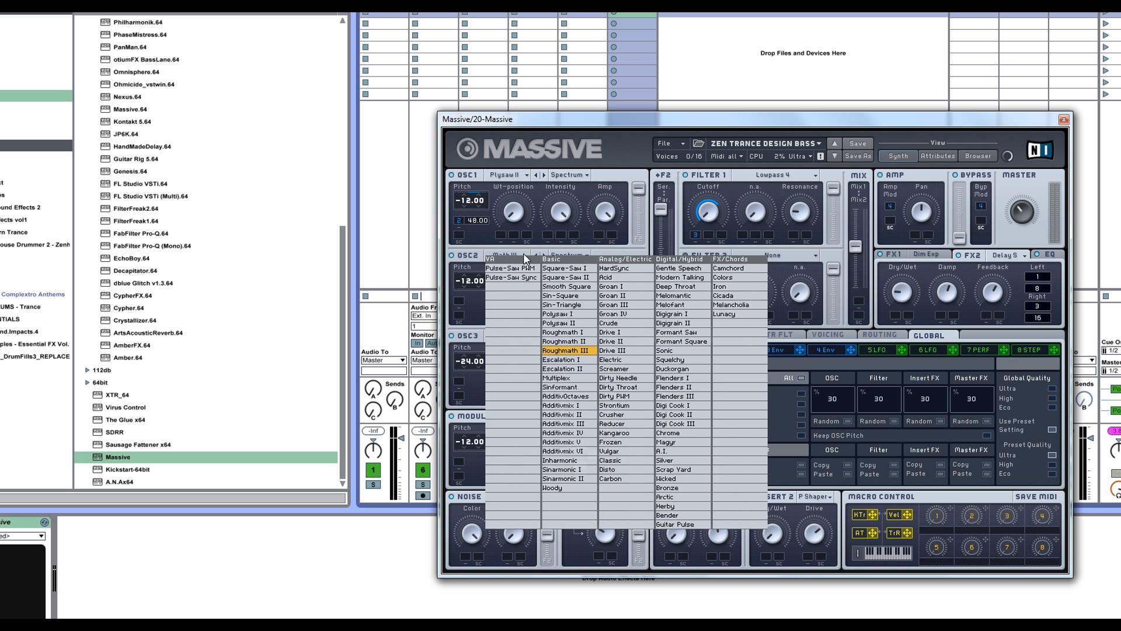
pyautogui.click(555, 348)
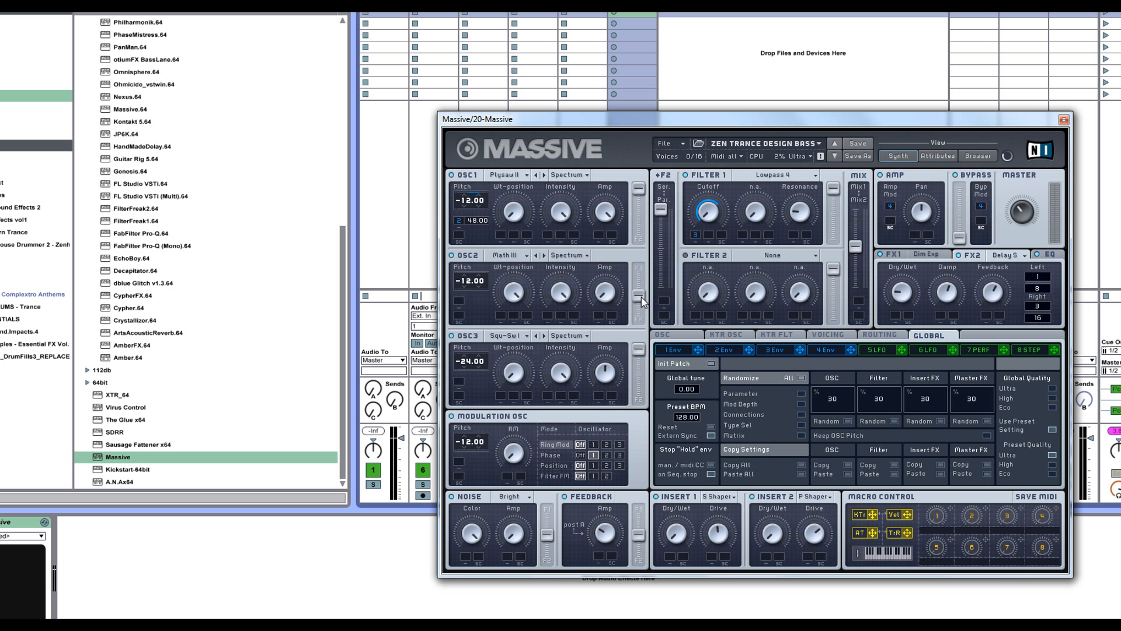
pyautogui.click(452, 255)
pyautogui.click(493, 337)
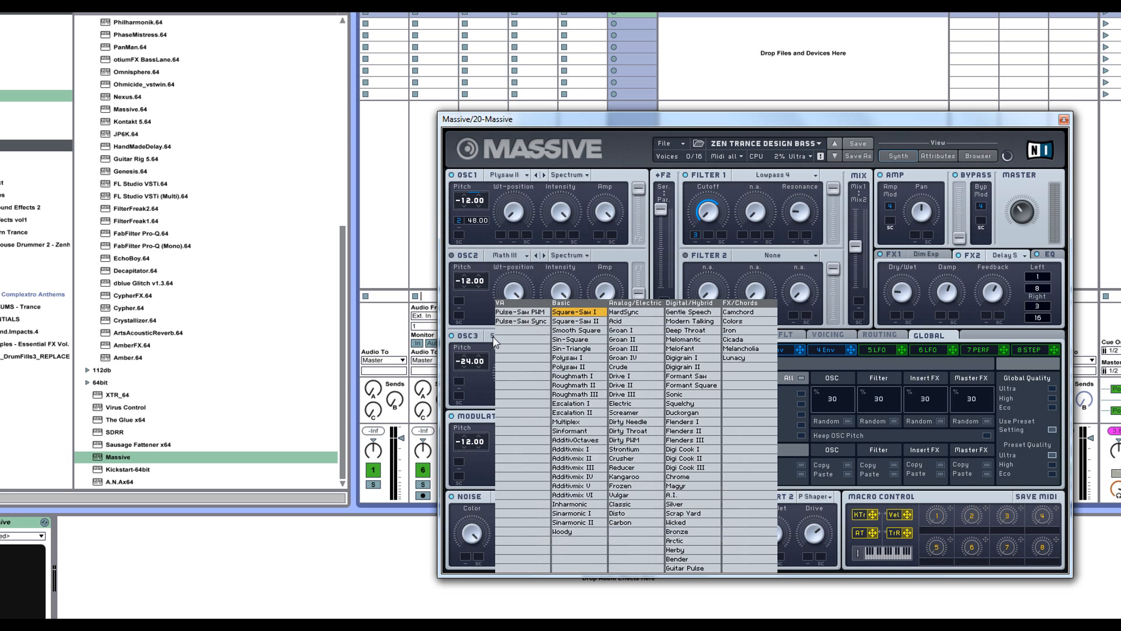
pyautogui.click(578, 312)
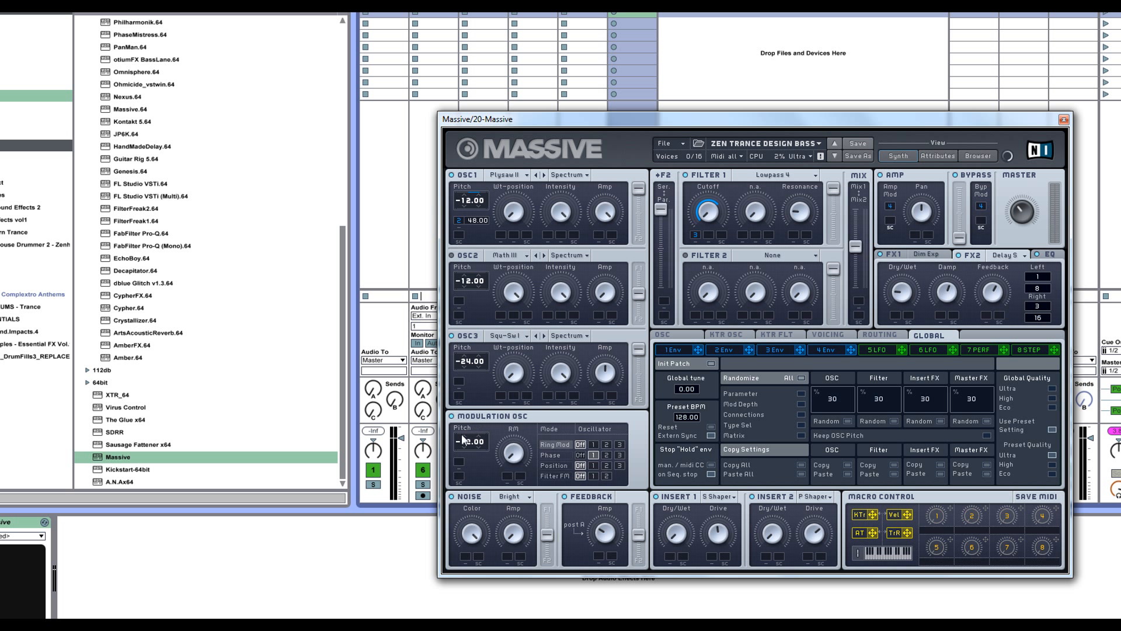
# - Set the modulation oscillator to phase modulation of oscillator 1
pyautogui.click(593, 455)
pyautogui.click(593, 455)
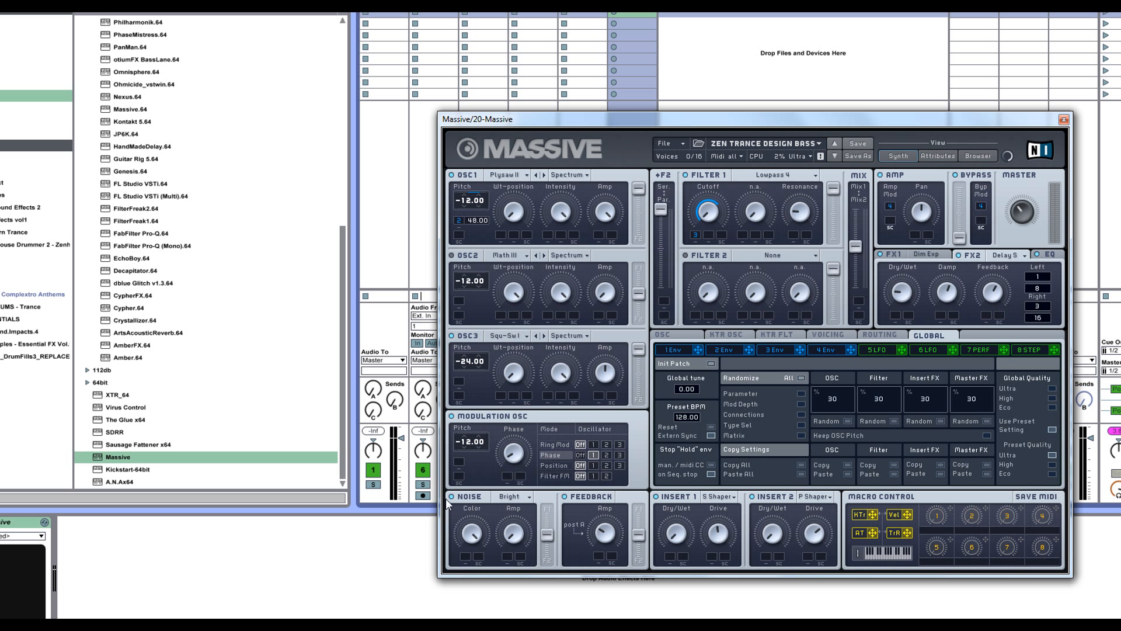
# - Browse the noise types and try White Noise in the noise oscillator
pyautogui.click(514, 498)
pyautogui.click(513, 479)
pyautogui.click(509, 497)
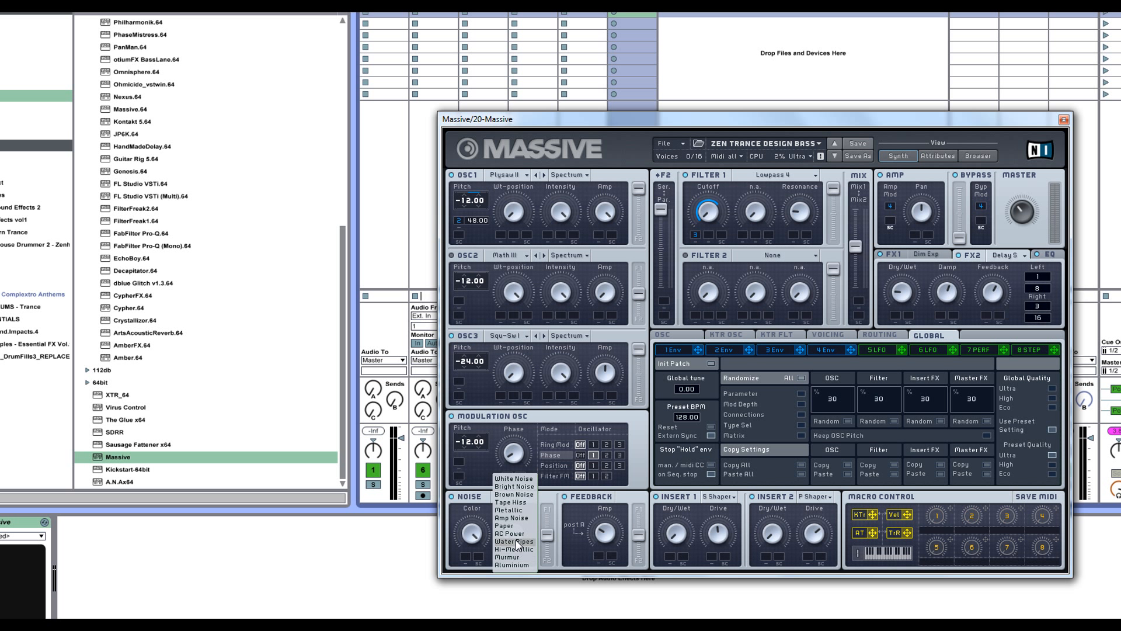
pyautogui.click(514, 479)
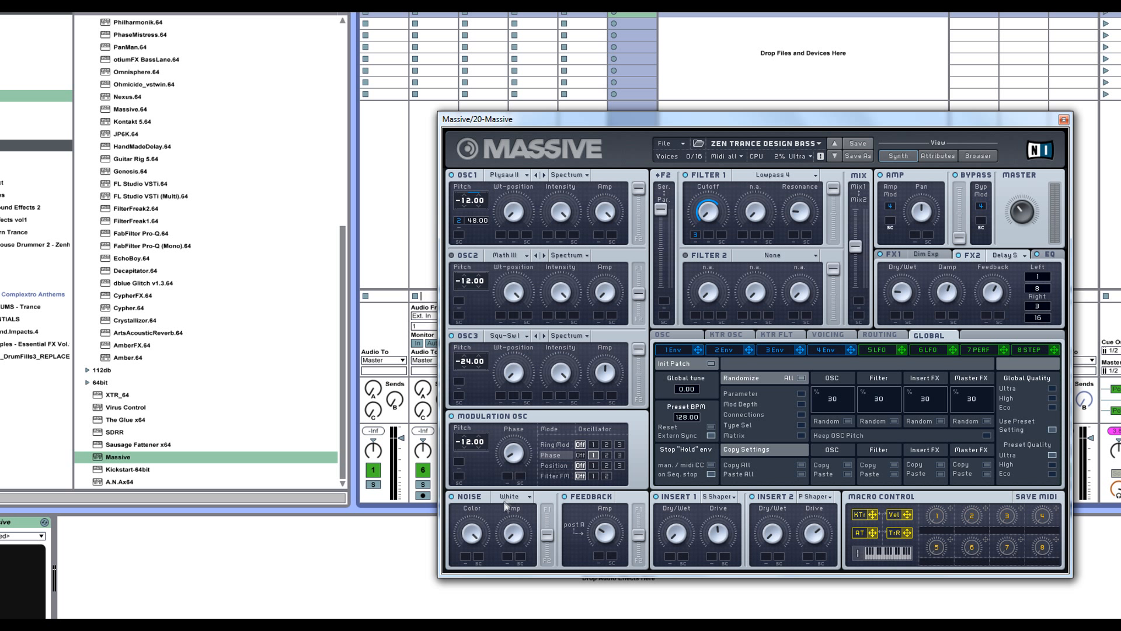
pyautogui.click(508, 498)
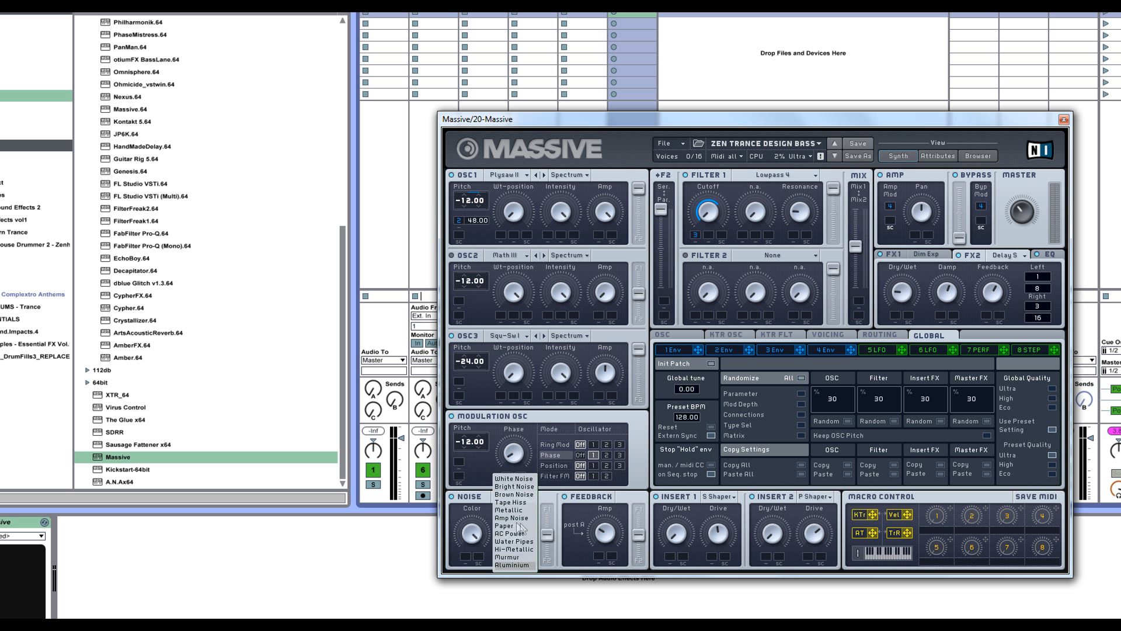
pyautogui.click(513, 479)
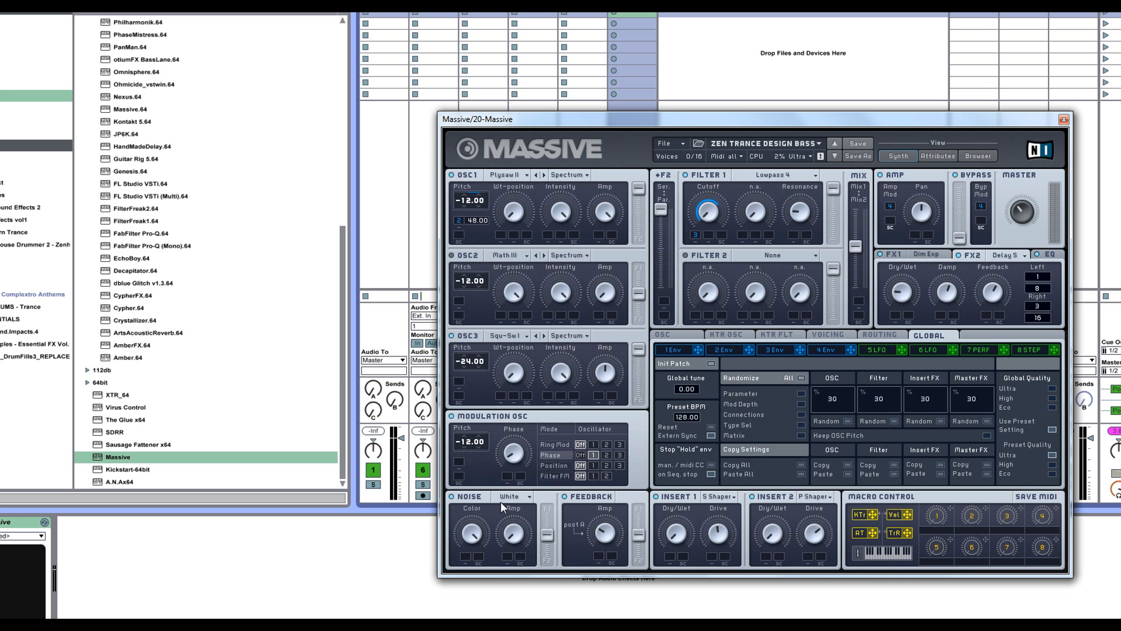
# - Set the noise oscillator's type to Bright Noise
pyautogui.click(517, 497)
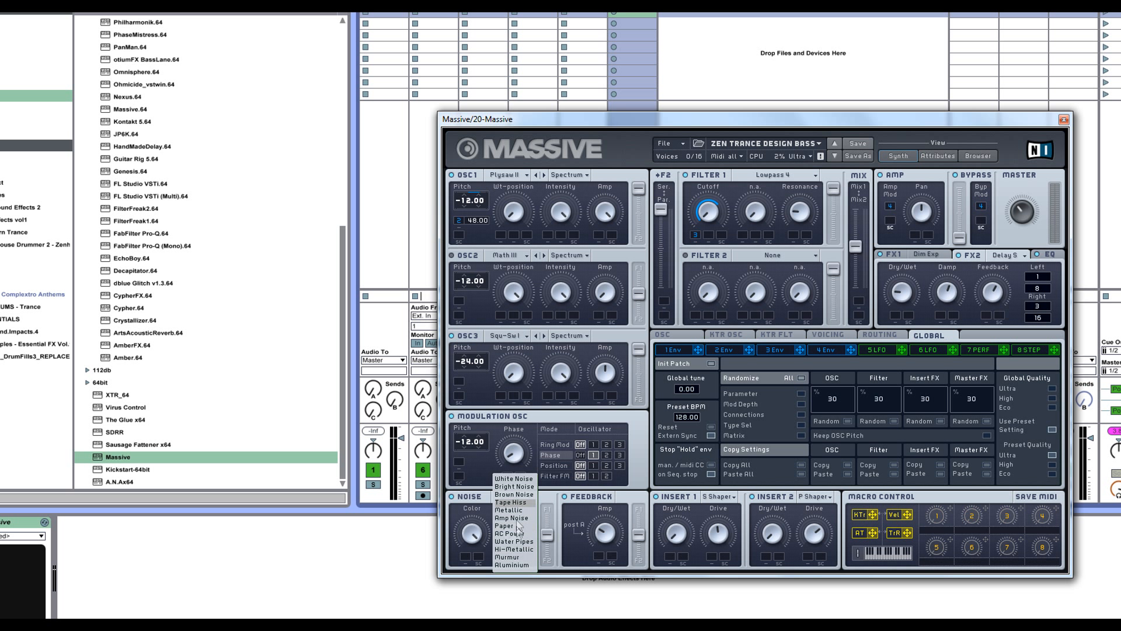
pyautogui.click(515, 486)
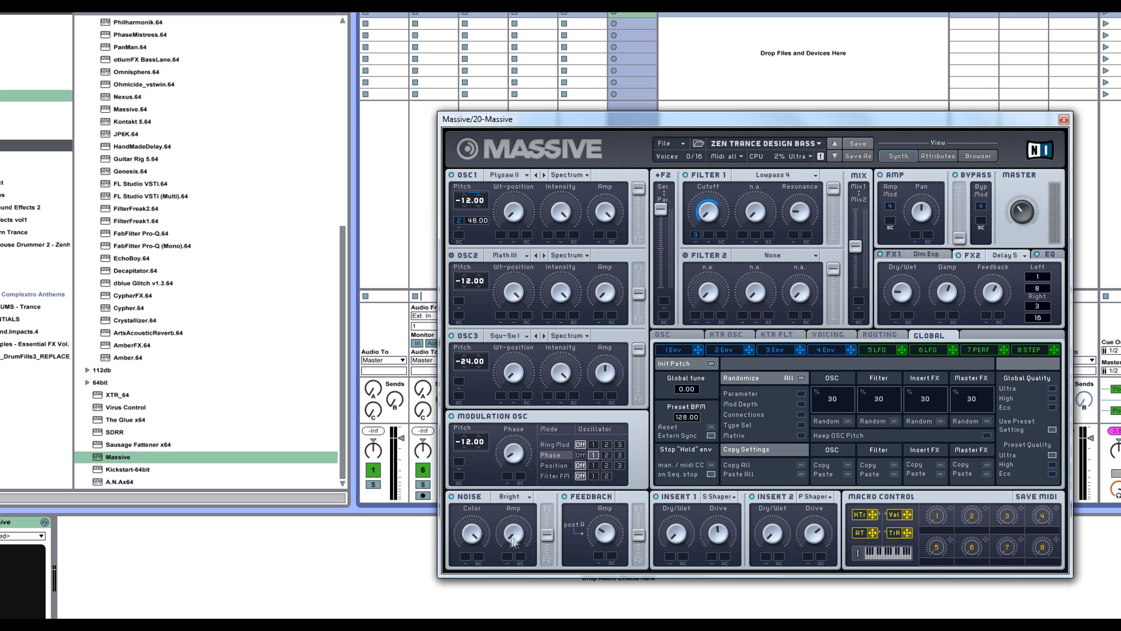
# - Route the noise oscillator fully to filter 1 and choose Sine Shaper as insert 1's effect
pyautogui.moveTo(547, 534); pyautogui.dragTo(547, 509)
pyautogui.click(711, 501)
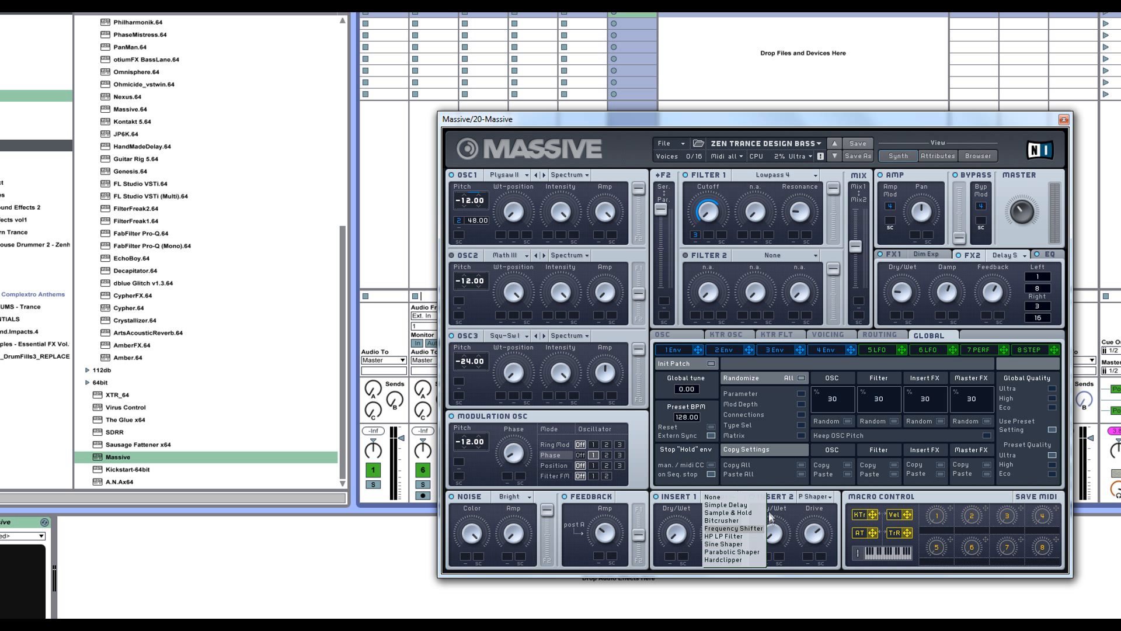
pyautogui.click(724, 544)
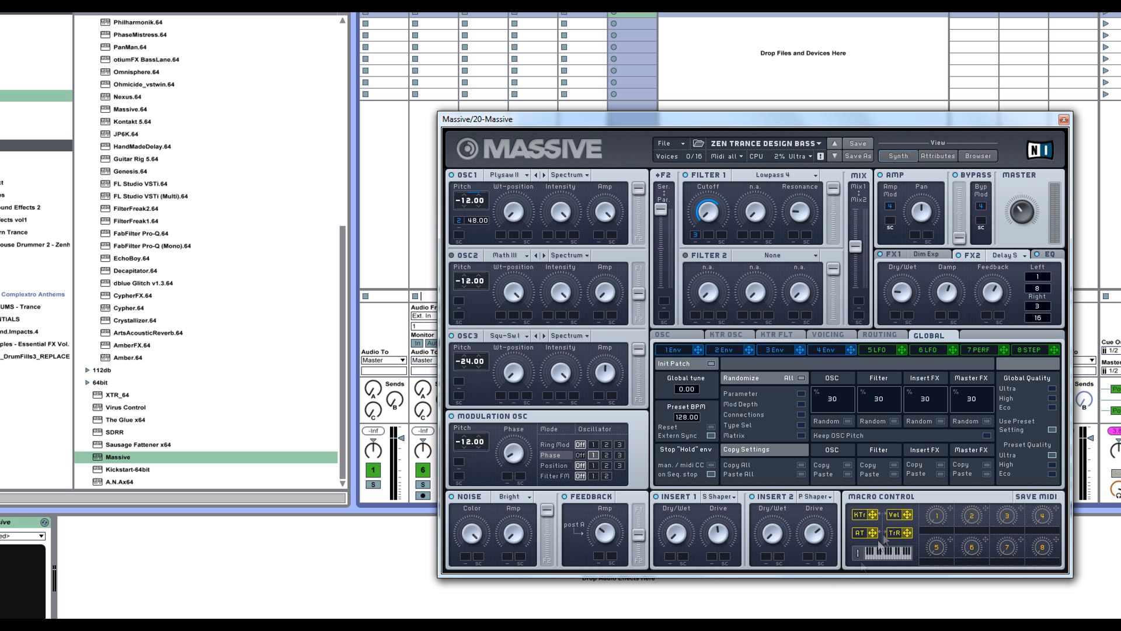
pyautogui.click(655, 496)
# - Browse the available types for filter 1 and keep Lowpass 4 as its type
pyautogui.moveTo(738, 121); pyautogui.dragTo(684, 169)
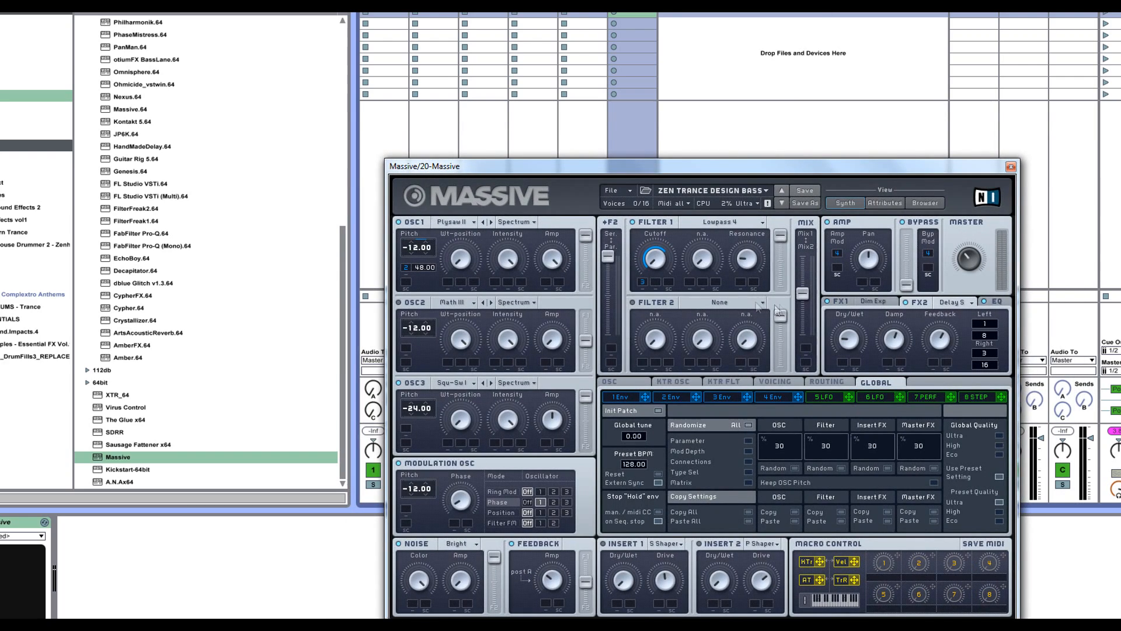
pyautogui.click(715, 226)
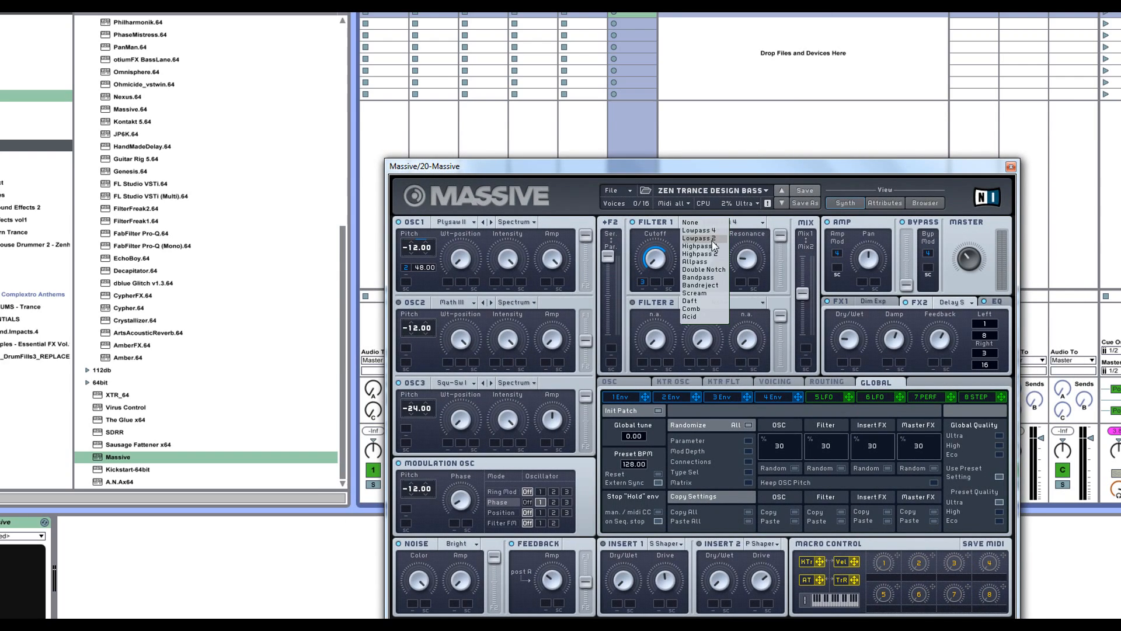
pyautogui.click(713, 232)
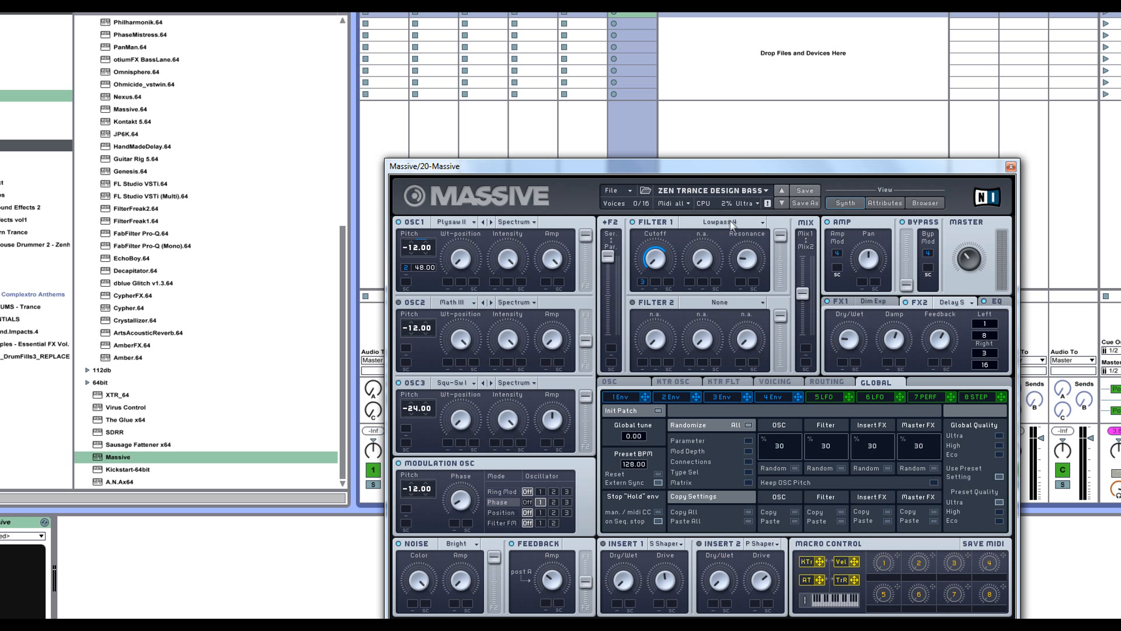
pyautogui.click(729, 223)
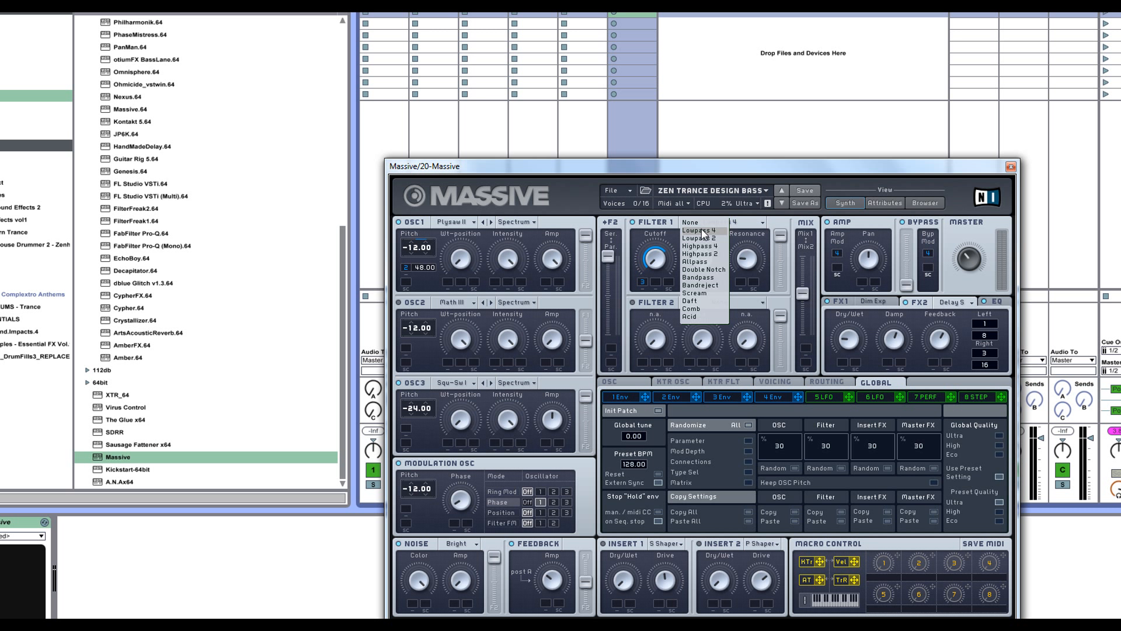
pyautogui.click(709, 230)
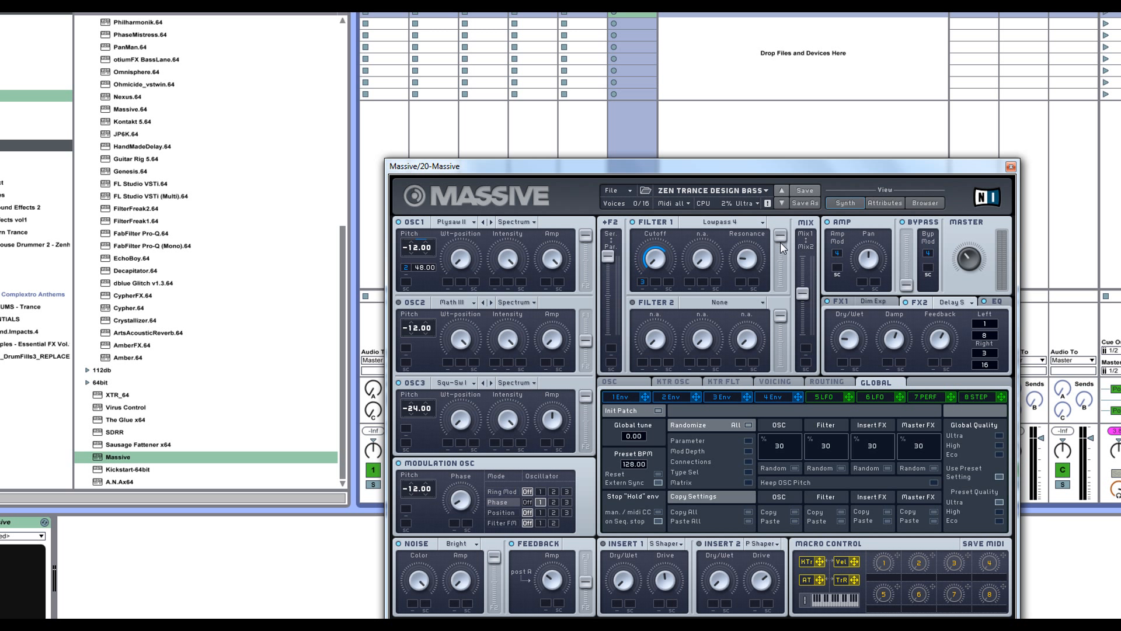
pyautogui.click(729, 222)
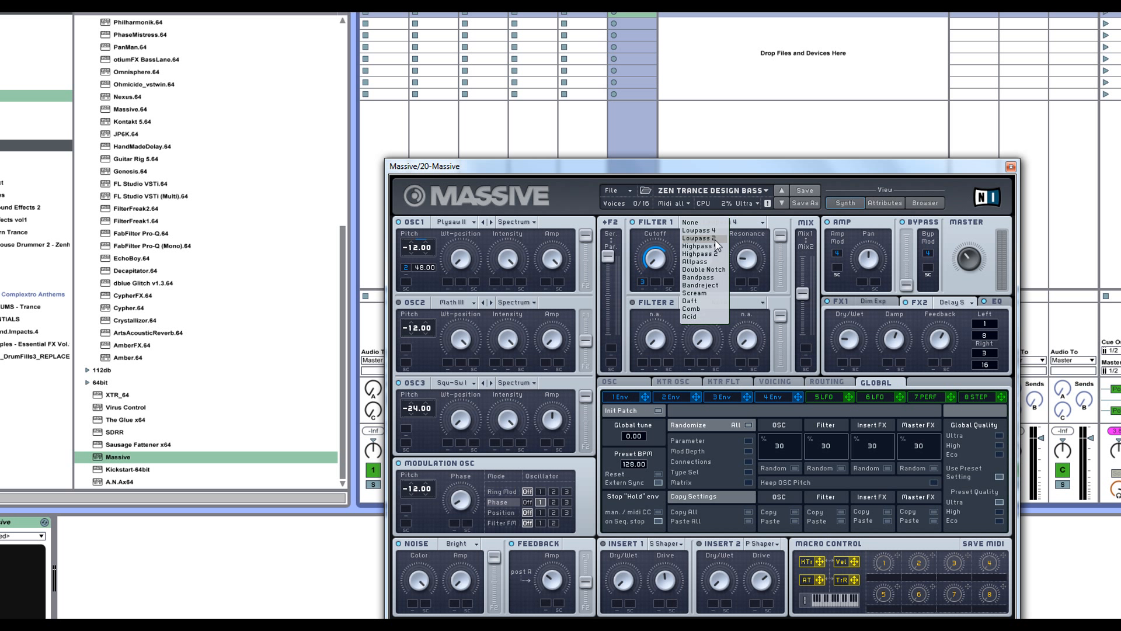
pyautogui.click(719, 229)
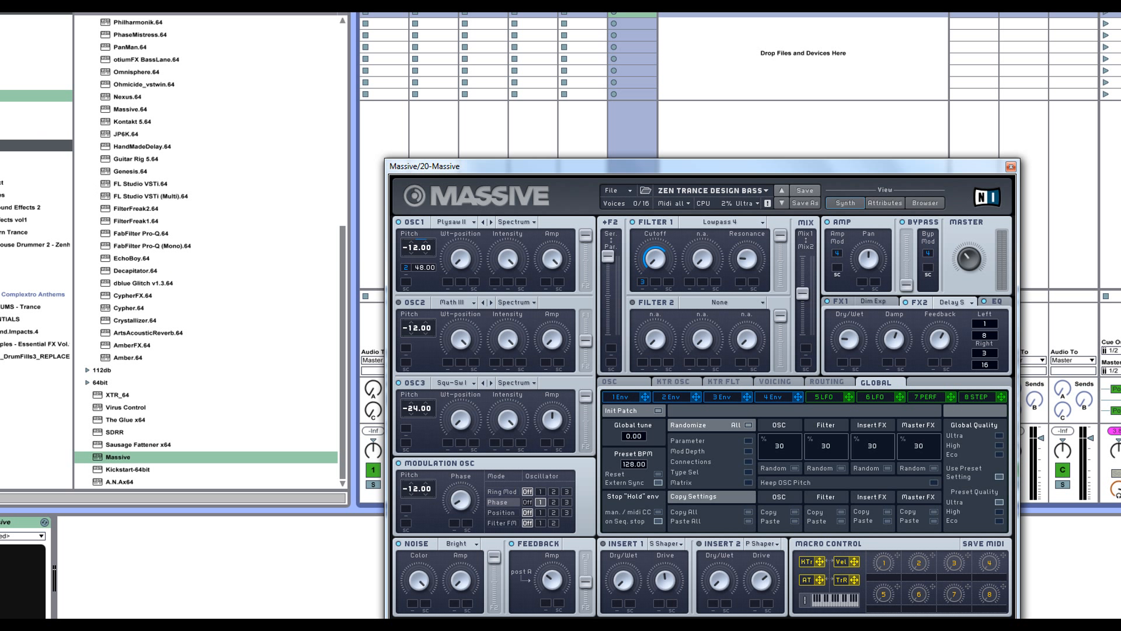
# - Add an Auto Filter after Massive on the track, lower its Q to 0.48, and remove the device again
pyautogui.click(24, 59)
pyautogui.moveTo(120, 47); pyautogui.dragTo(123, 528)
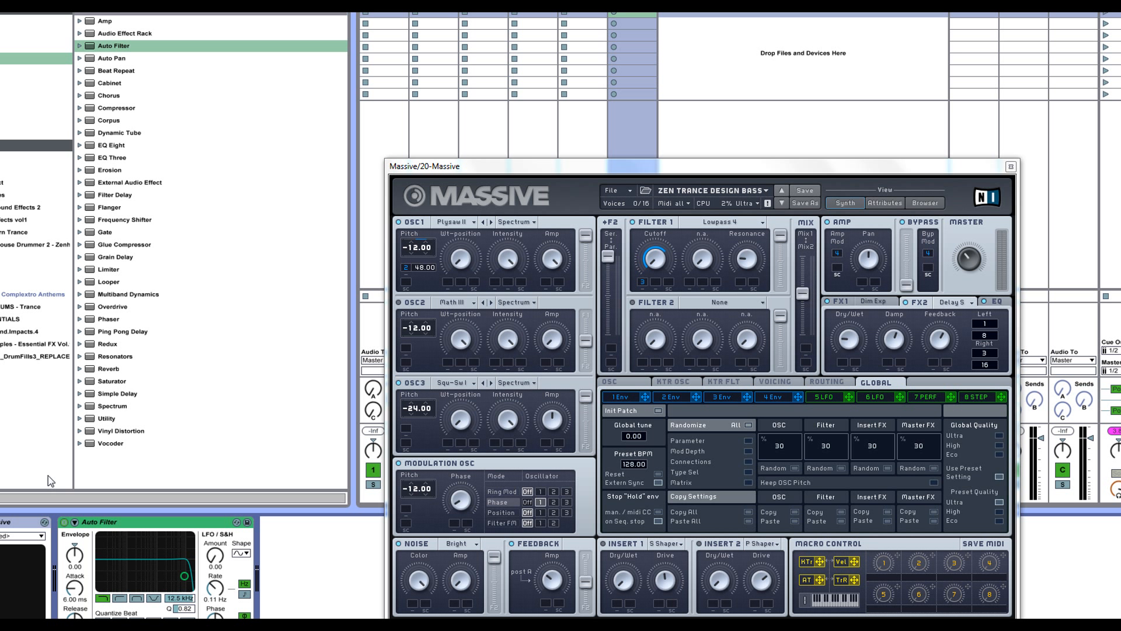
pyautogui.moveTo(179, 609); pyautogui.dragTo(178, 621)
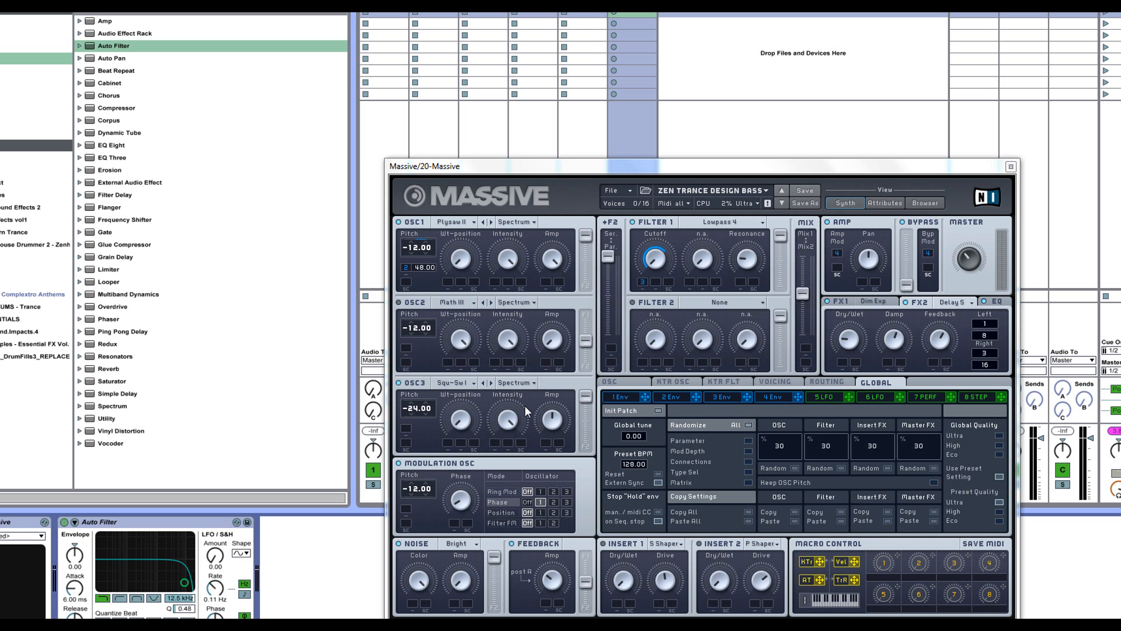
pyautogui.click(65, 522)
pyautogui.click(164, 520)
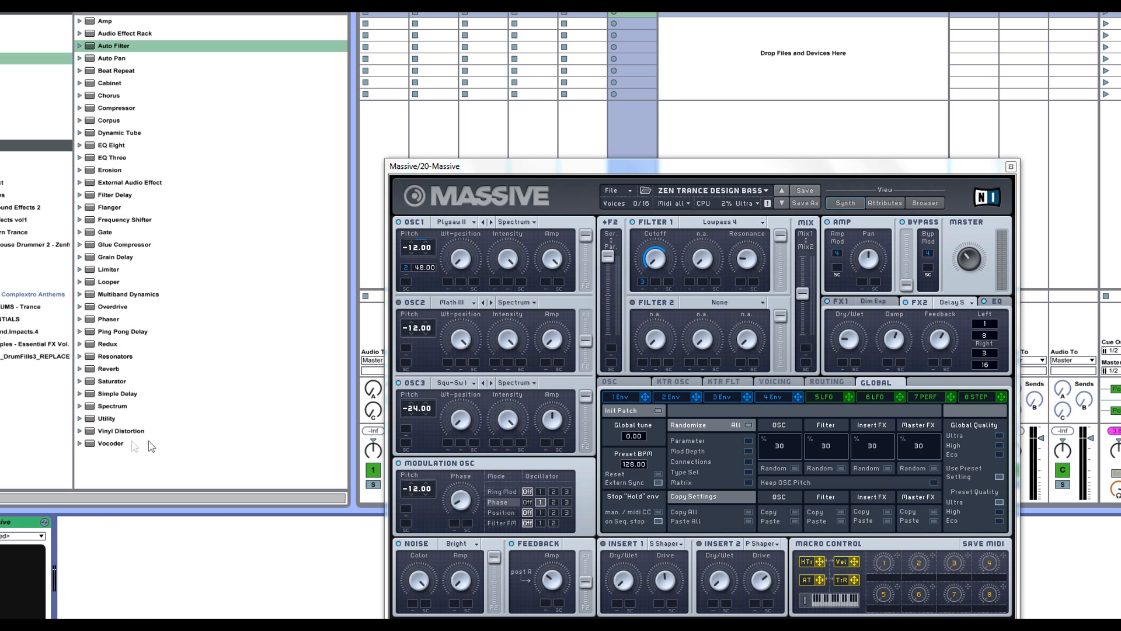
# - Show envelope 4 and slightly lower its decay level
pyautogui.moveTo(746, 169); pyautogui.dragTo(616, 163)
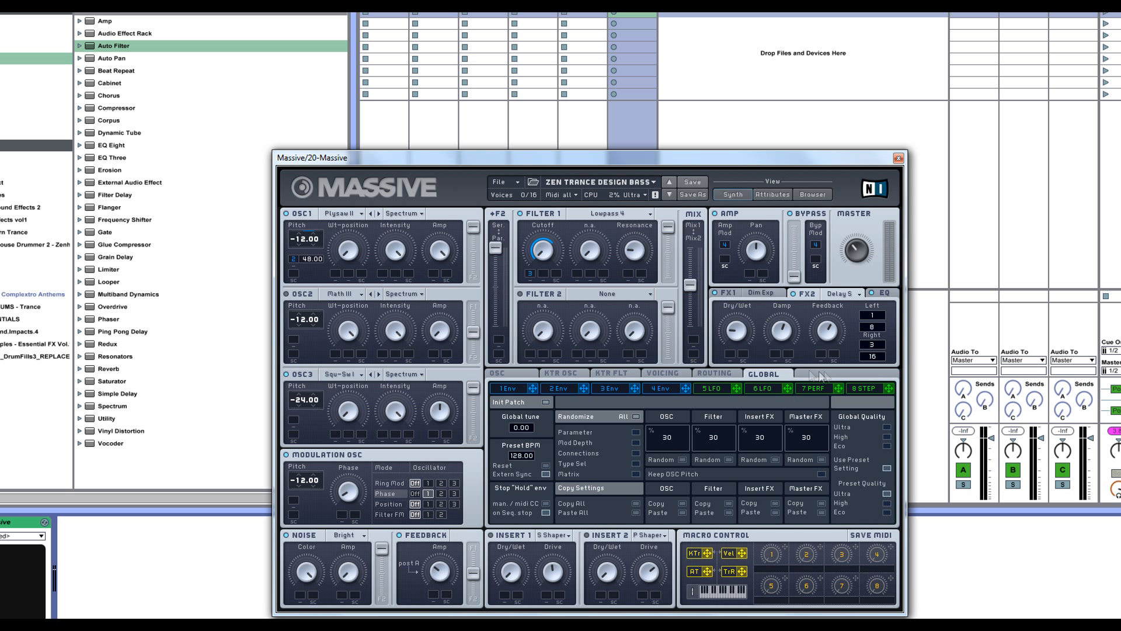
pyautogui.click(658, 387)
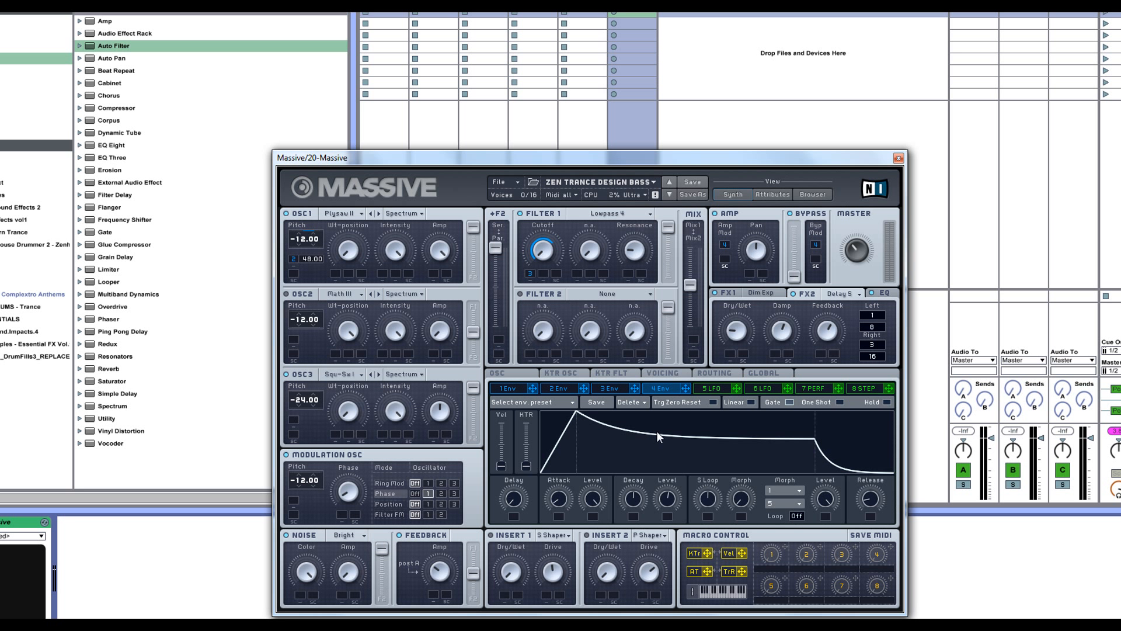
pyautogui.moveTo(668, 496)
pyautogui.mouseDown()
pyautogui.moveTo(665, 516)
pyautogui.moveTo(666, 503)
pyautogui.mouseUp()
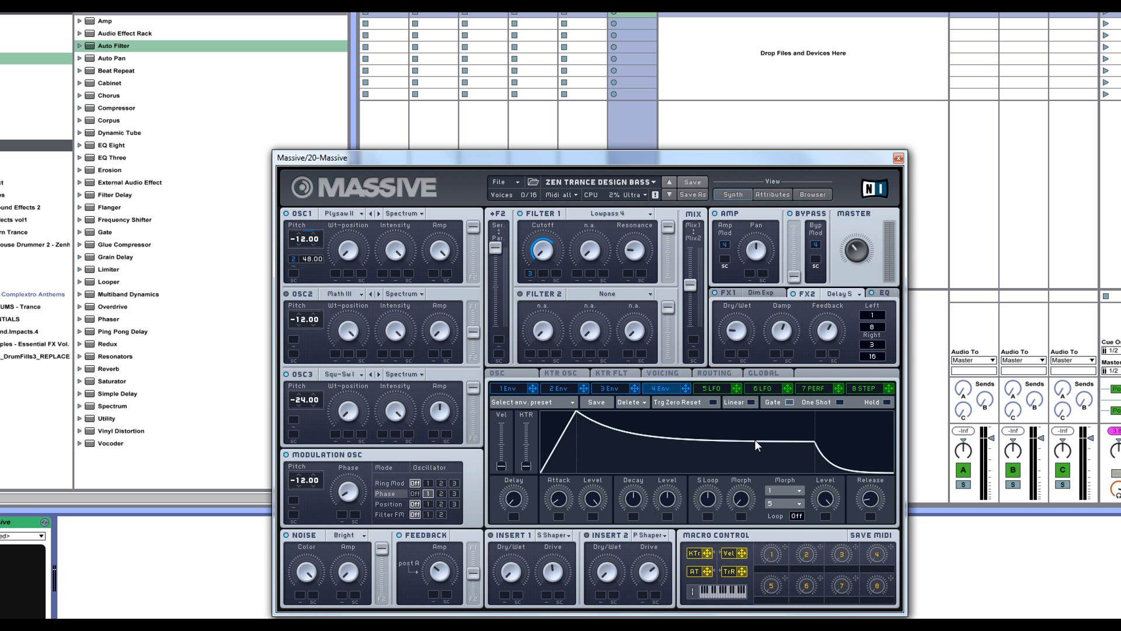
pyautogui.moveTo(668, 498); pyautogui.dragTo(665, 503)
# - Try longer and shorter release times and a different attack on envelope 4, settling on a short release
pyautogui.moveTo(877, 503); pyautogui.dragTo(874, 497)
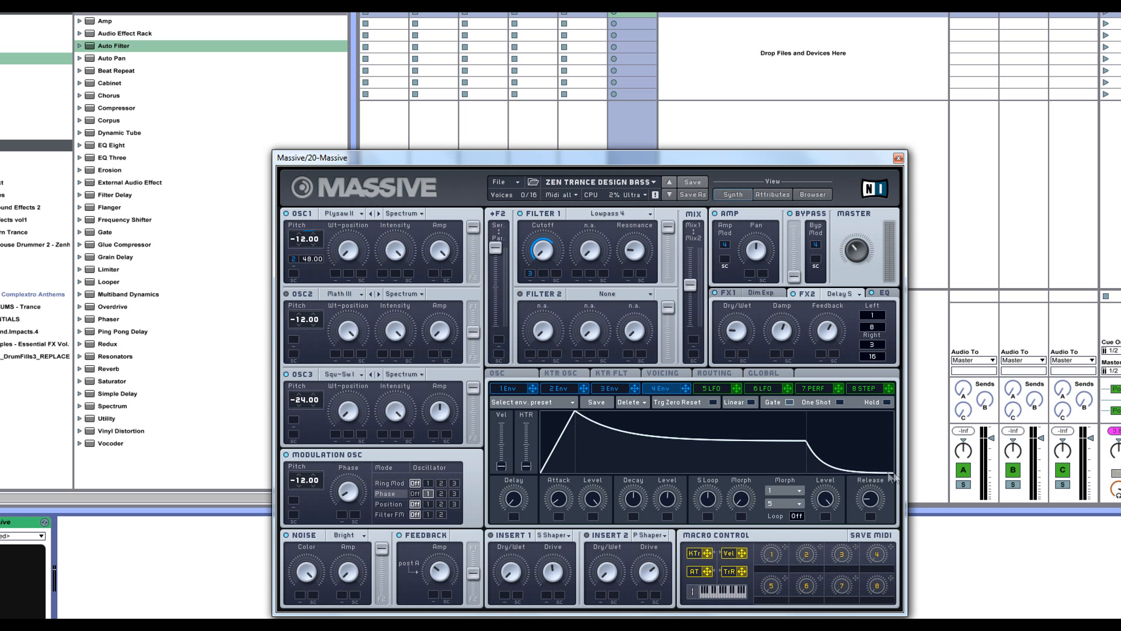
pyautogui.moveTo(879, 495); pyautogui.dragTo(889, 449)
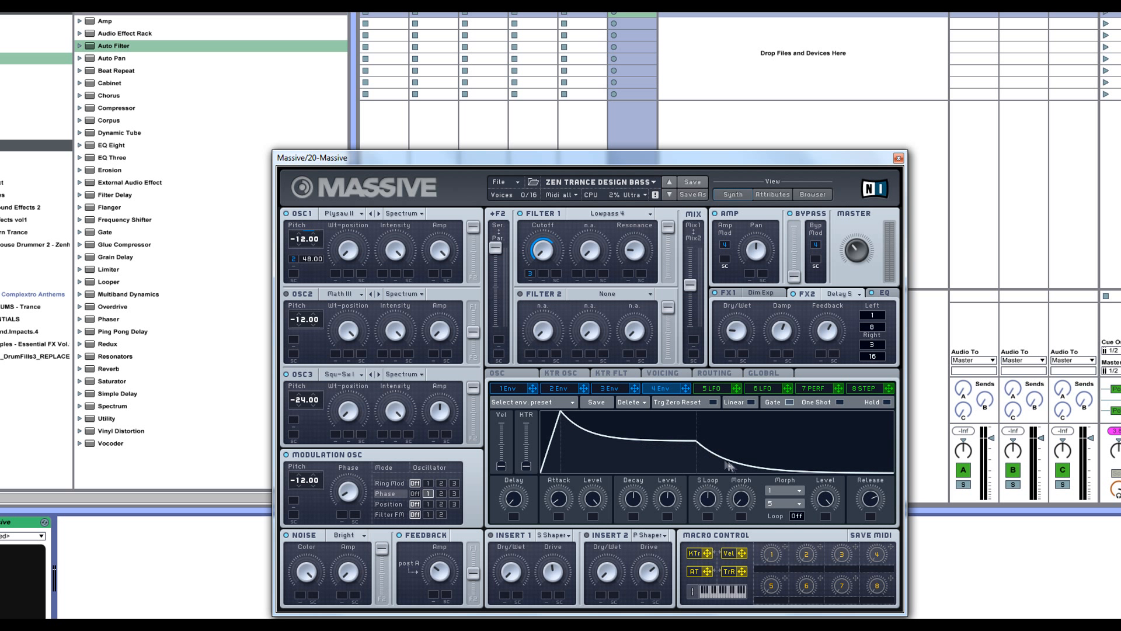
pyautogui.moveTo(871, 507); pyautogui.dragTo(880, 605)
pyautogui.moveTo(870, 504); pyautogui.dragTo(869, 474)
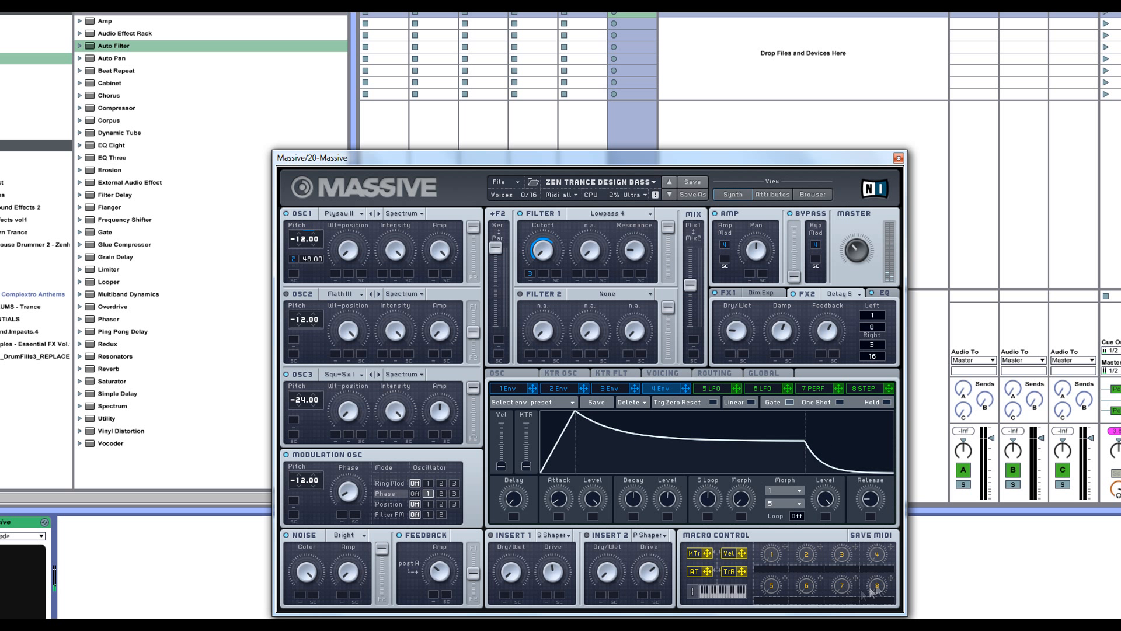
pyautogui.moveTo(876, 502); pyautogui.dragTo(883, 480)
pyautogui.moveTo(860, 502); pyautogui.dragTo(862, 498)
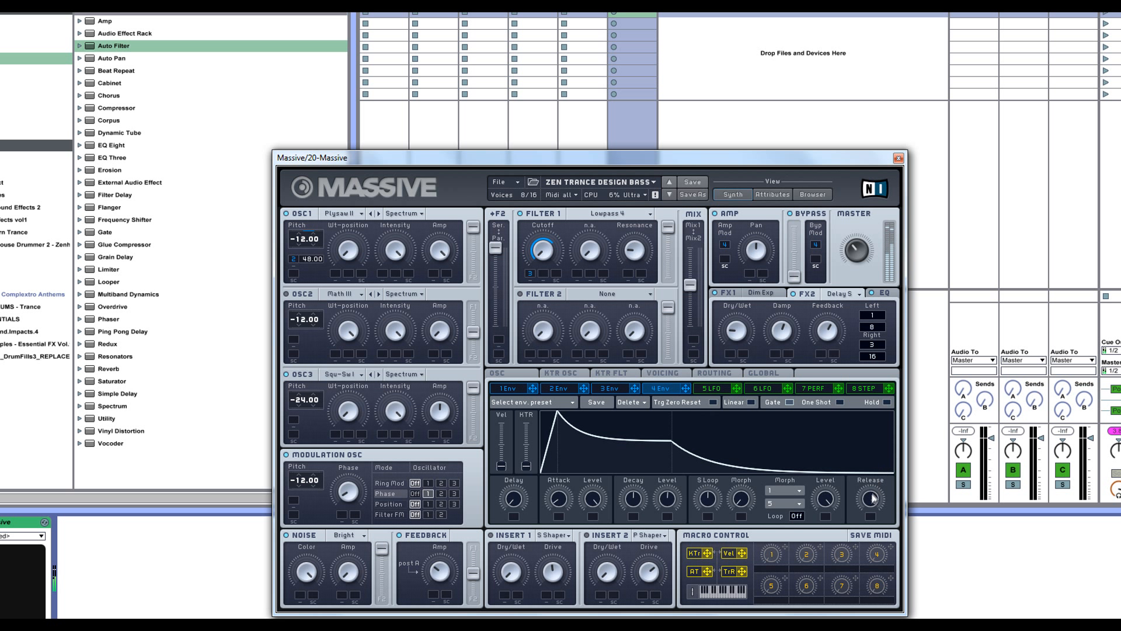
pyautogui.moveTo(870, 499)
pyautogui.mouseDown()
pyautogui.moveTo(850, 610)
pyautogui.moveTo(875, 477)
pyautogui.moveTo(870, 509)
pyautogui.mouseUp()
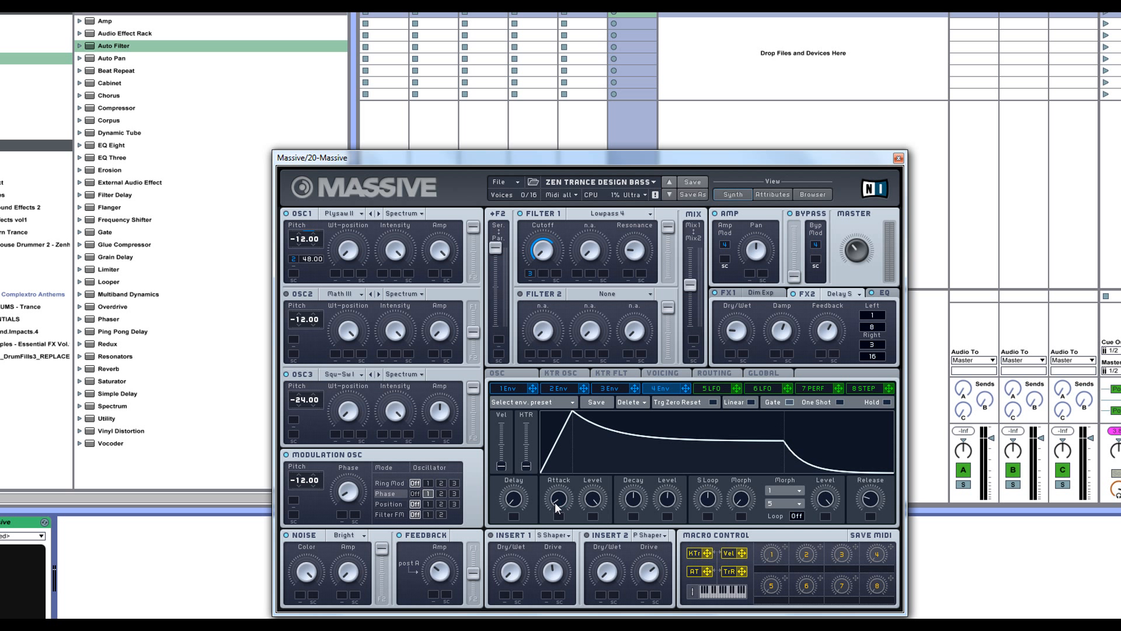
pyautogui.moveTo(555, 502); pyautogui.dragTo(593, 443)
# - Shorten envelope 2's decay and use the envelope to modulate oscillator 1's pitch by 48.00
pyautogui.click(561, 388)
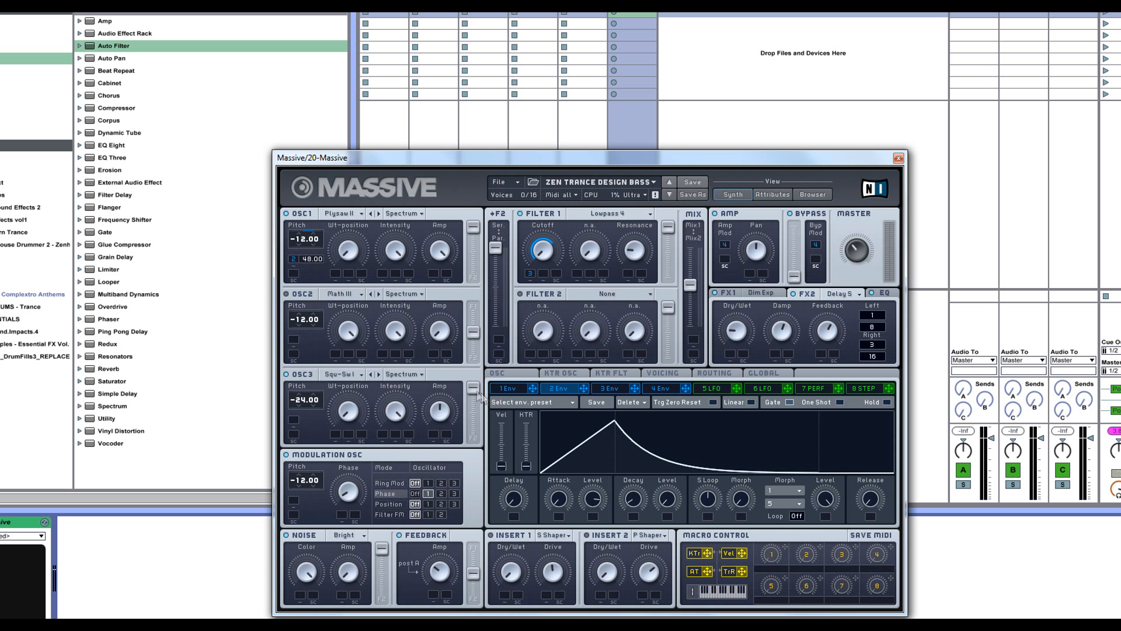
pyautogui.click(677, 374)
pyautogui.click(612, 374)
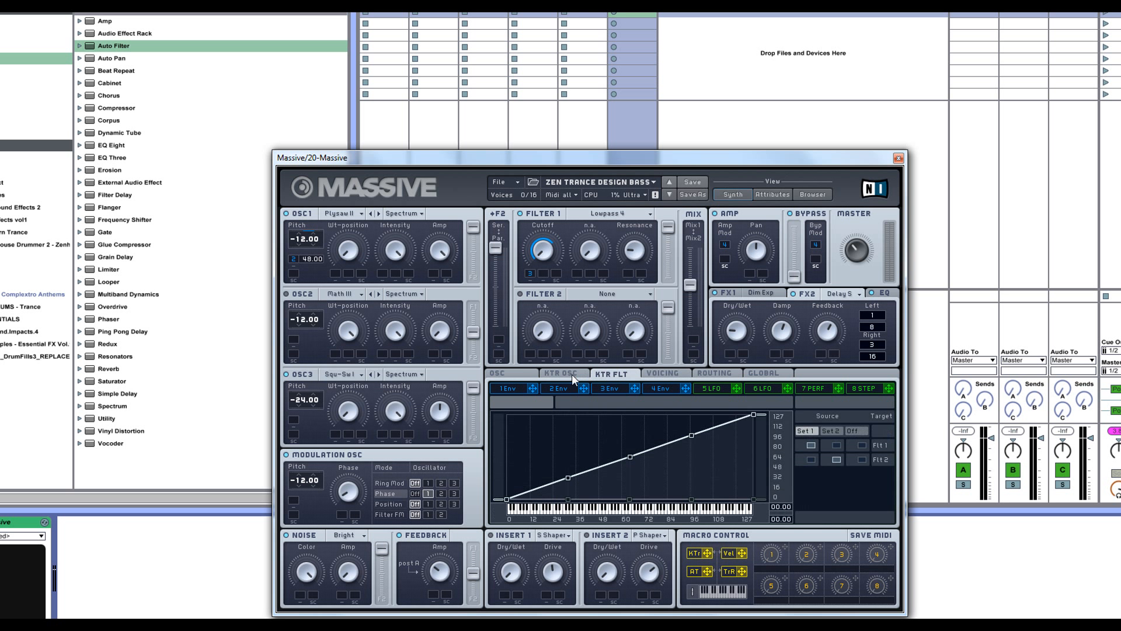
pyautogui.click(558, 388)
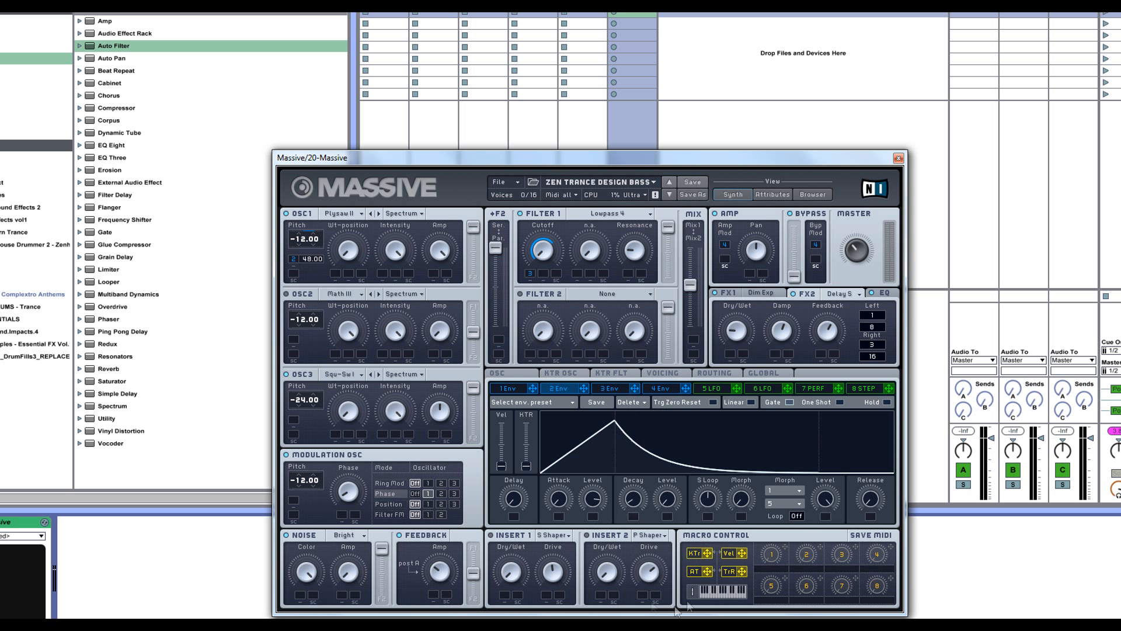
pyautogui.moveTo(563, 498); pyautogui.dragTo(587, 552)
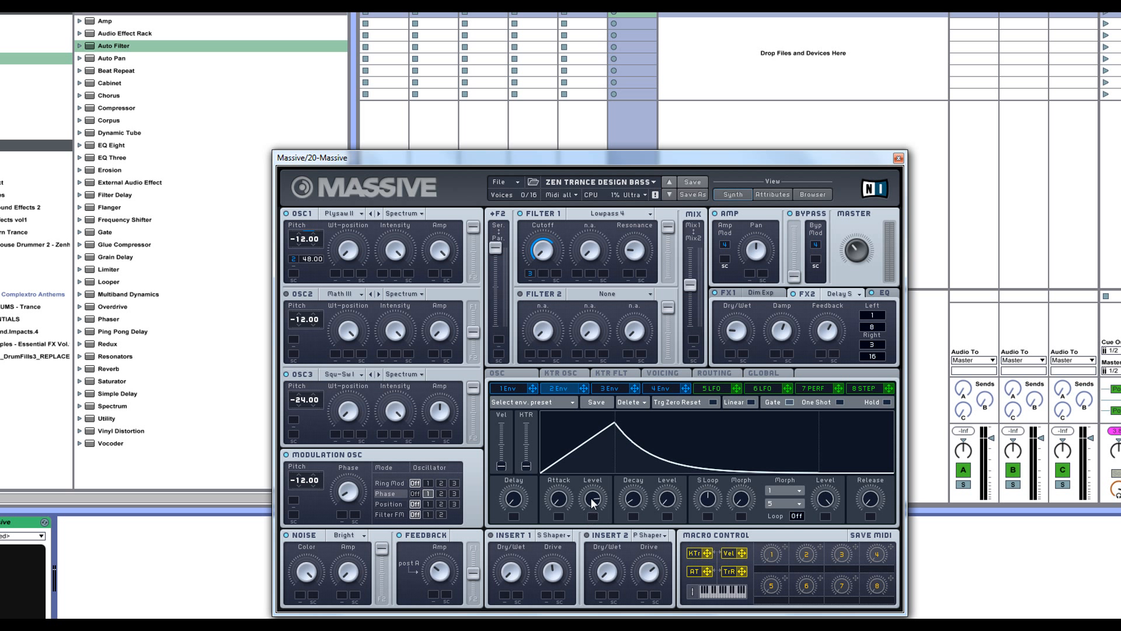
pyautogui.moveTo(634, 503); pyautogui.dragTo(637, 512)
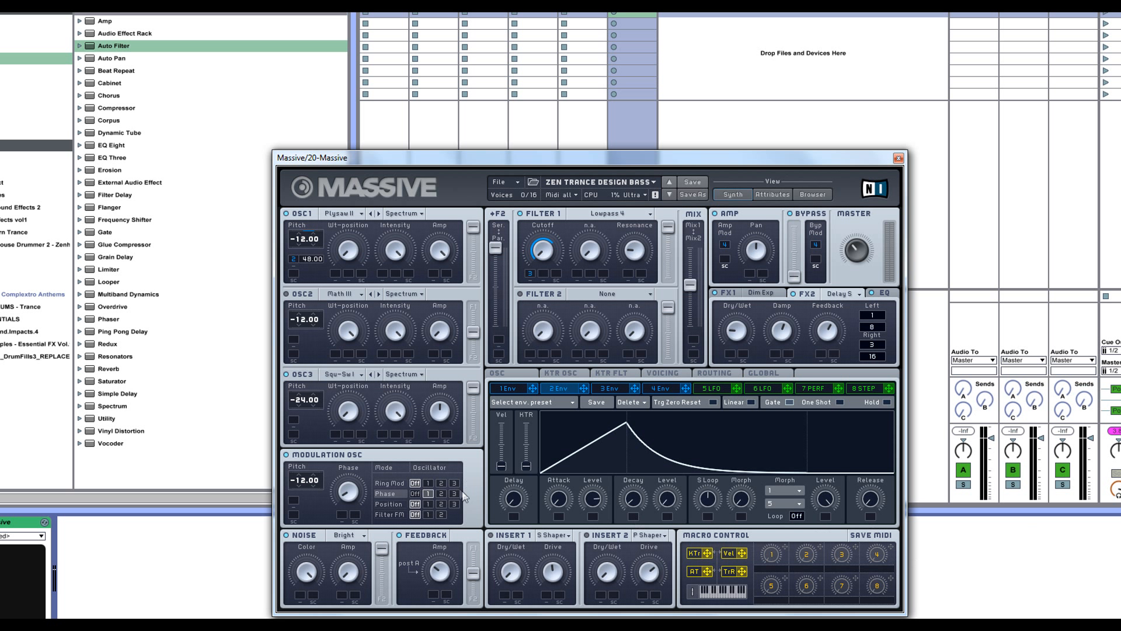
pyautogui.moveTo(584, 391)
pyautogui.mouseDown()
pyautogui.moveTo(630, 380)
pyautogui.moveTo(586, 391)
pyautogui.mouseUp()
pyautogui.moveTo(323, 228); pyautogui.dragTo(334, 196)
# - Compare the shapes of envelopes 3, 4 and 2 and check envelope 3's assignment to filter 1's cutoff
pyautogui.click(613, 389)
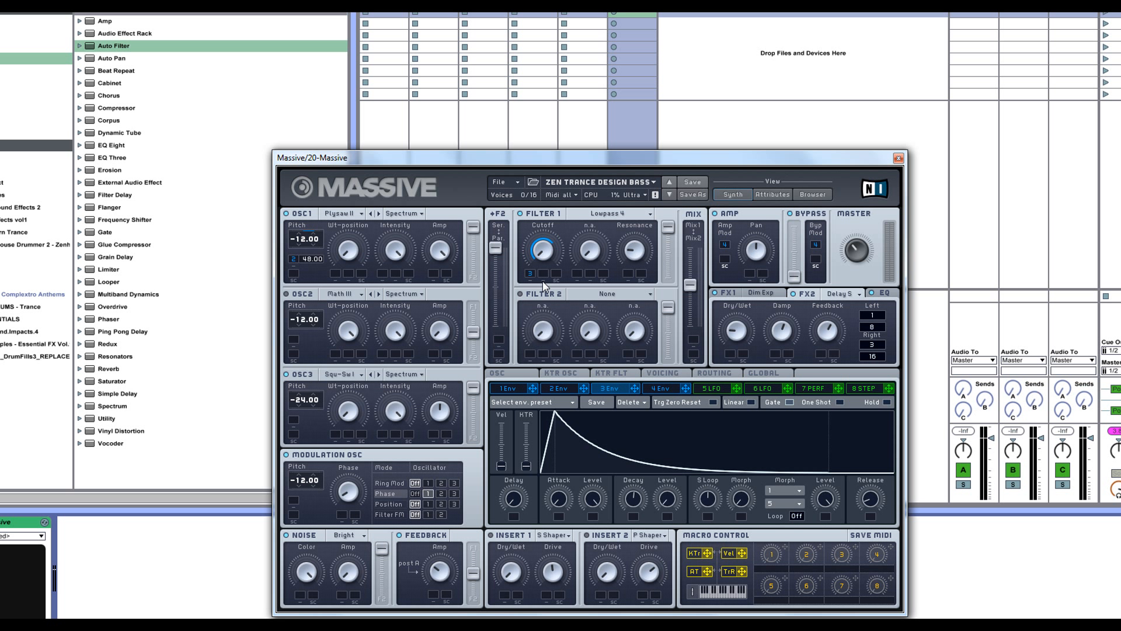
pyautogui.moveTo(528, 275); pyautogui.dragTo(529, 274)
pyautogui.click(658, 387)
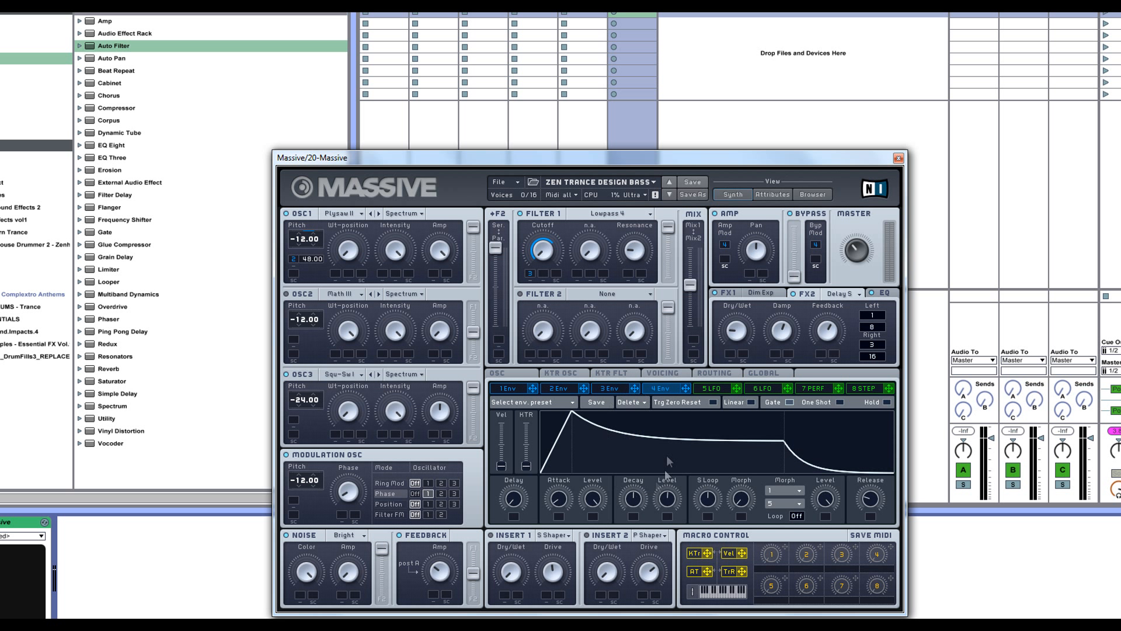
pyautogui.click(563, 390)
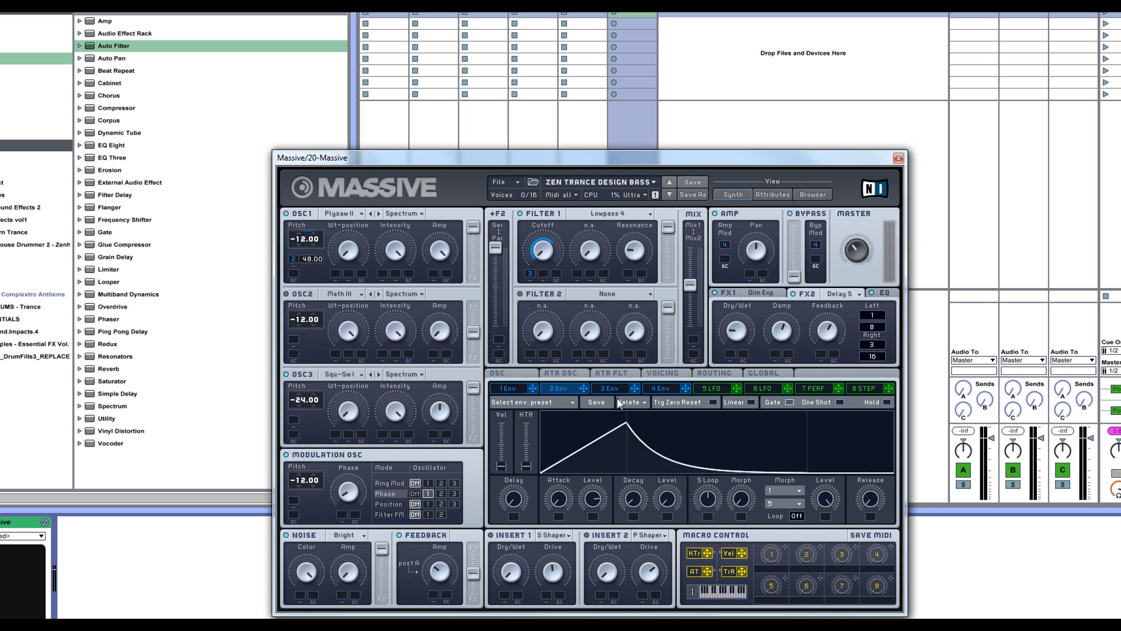
pyautogui.click(625, 401)
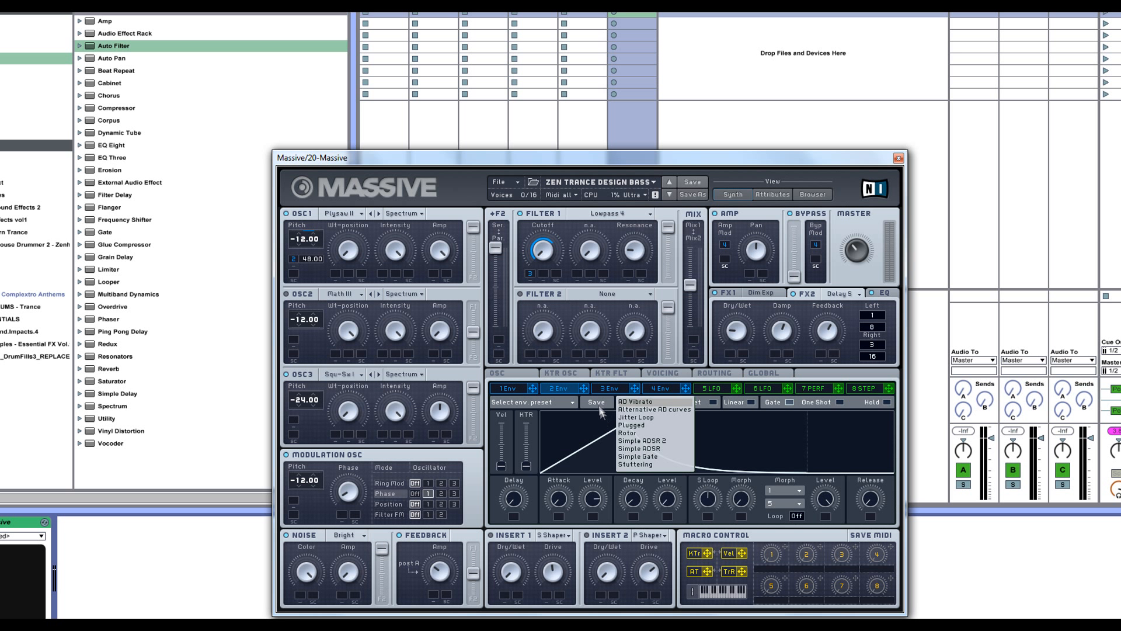
pyautogui.click(626, 390)
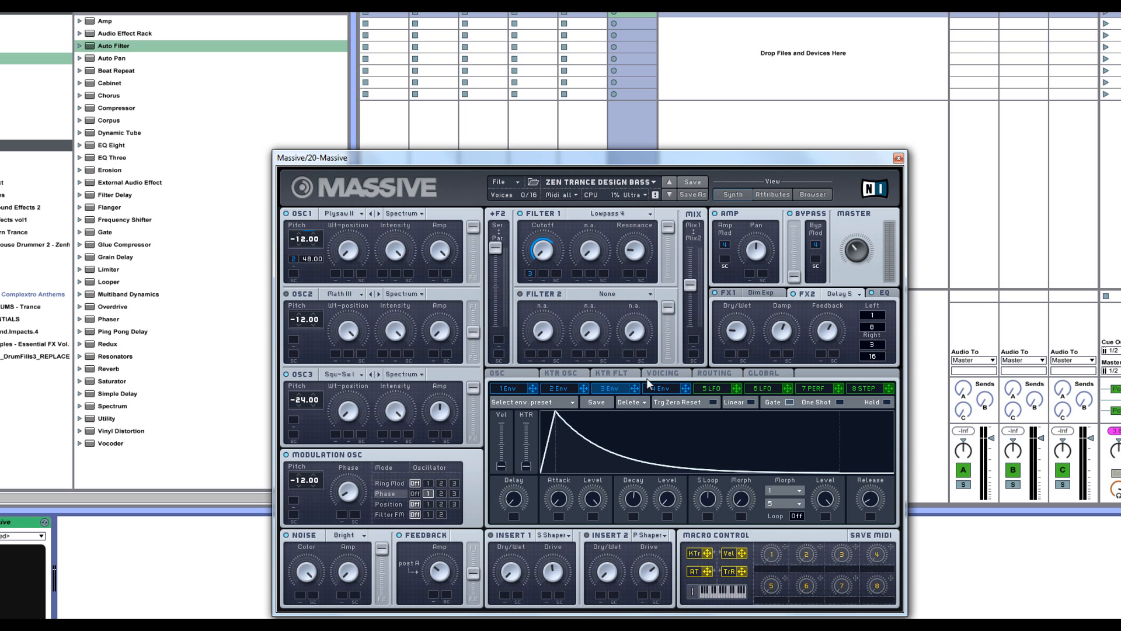
# - Assign envelope 3 to filter 1's cutoff and set the modulation range around the cutoff knob
pyautogui.moveTo(634, 389); pyautogui.dragTo(531, 276)
pyautogui.moveTo(635, 387); pyautogui.dragTo(533, 274)
pyautogui.moveTo(530, 272); pyautogui.dragTo(544, 232)
# - Examine the voicing settings, switching the unison pan position spread off and back on
pyautogui.click(656, 371)
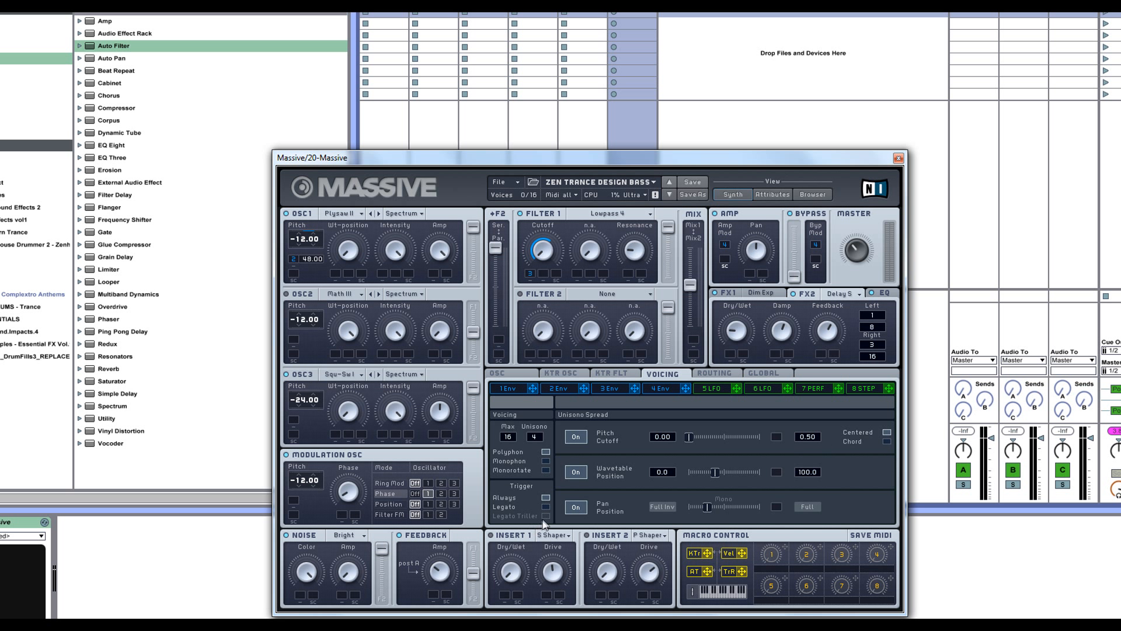
pyautogui.click(575, 508)
pyautogui.click(578, 508)
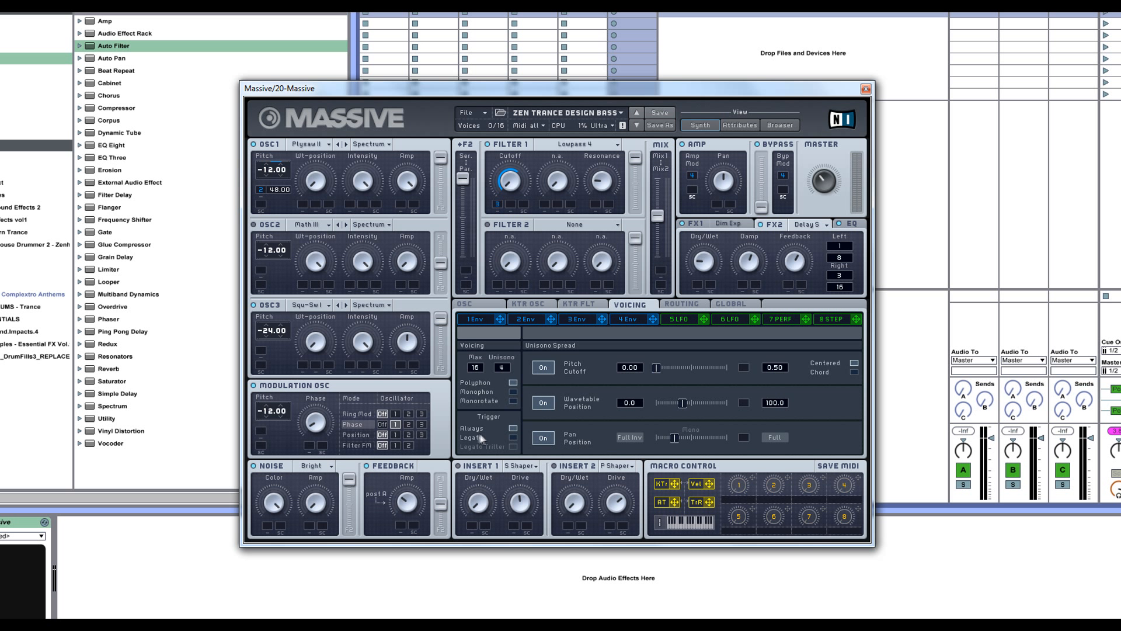
# - Look through the routing, voicing, key-tracking and oscillator settings, and show the Dimension Expander settings of FX1
pyautogui.click(689, 304)
pyautogui.click(624, 304)
pyautogui.click(573, 305)
pyautogui.click(529, 304)
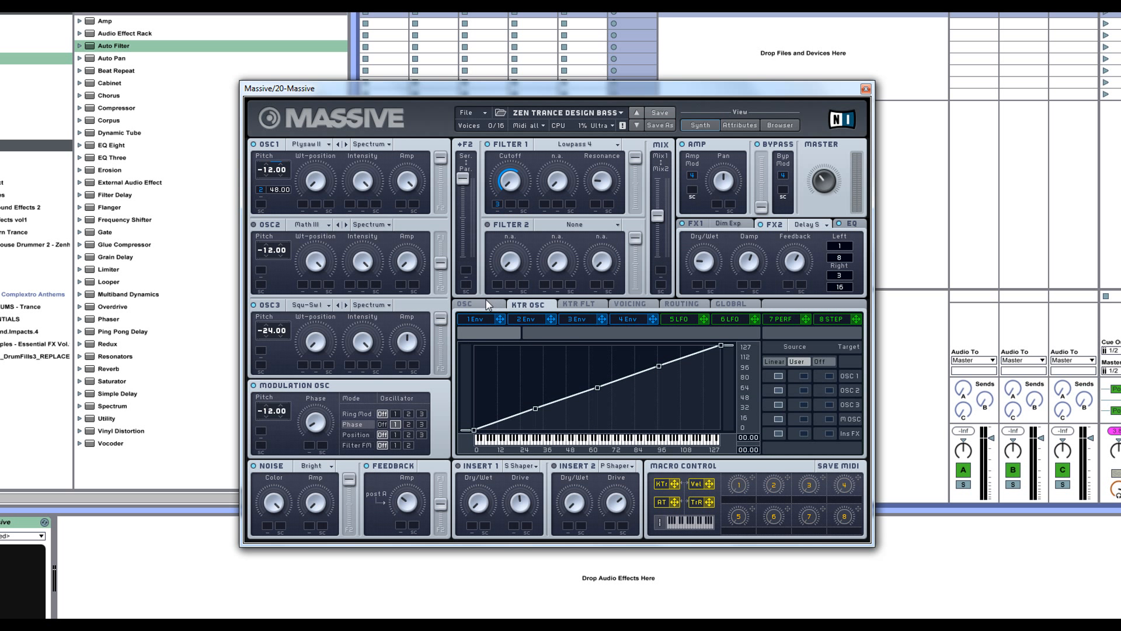
pyautogui.click(487, 304)
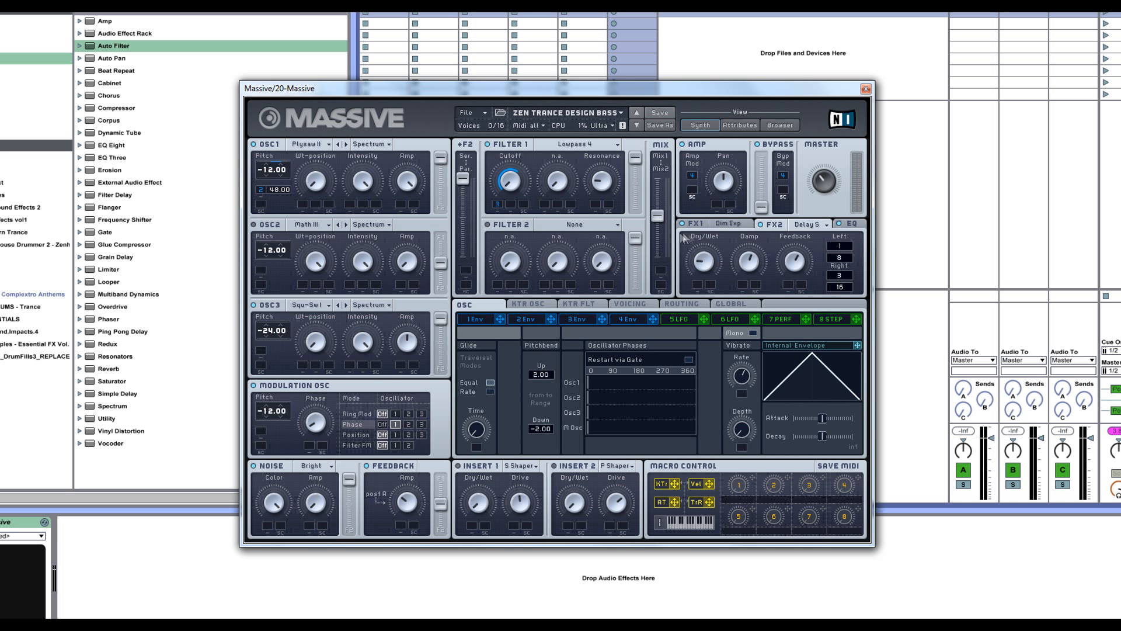
pyautogui.click(700, 225)
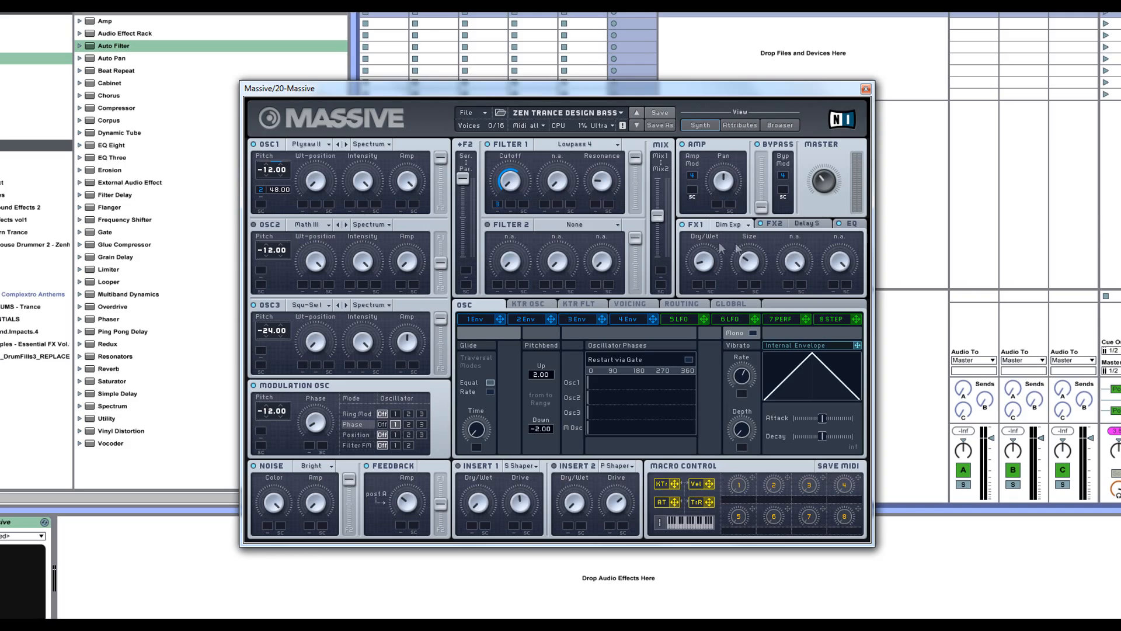
# - Add the iZotope Ozone 5 Imager from the 64BIT Ozone 5 Advanced folder to the Massive track
pyautogui.moveTo(365, 89); pyautogui.dragTo(508, 61)
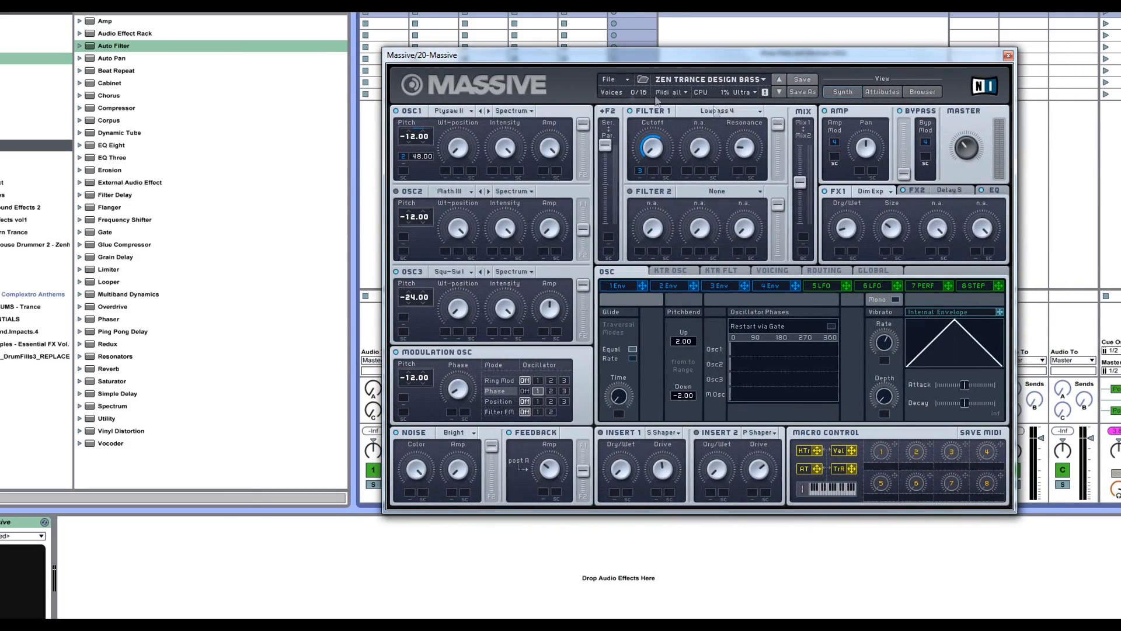
pyautogui.click(57, 96)
pyautogui.scroll(5, 196, 203)
pyautogui.scroll(4, 232, 190)
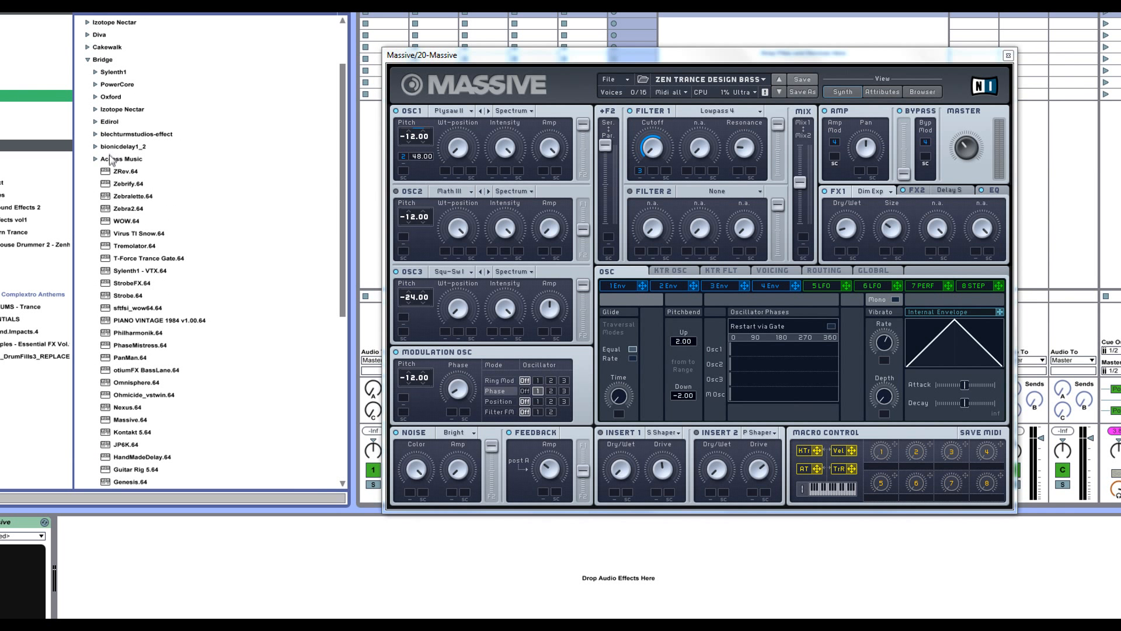
pyautogui.click(88, 60)
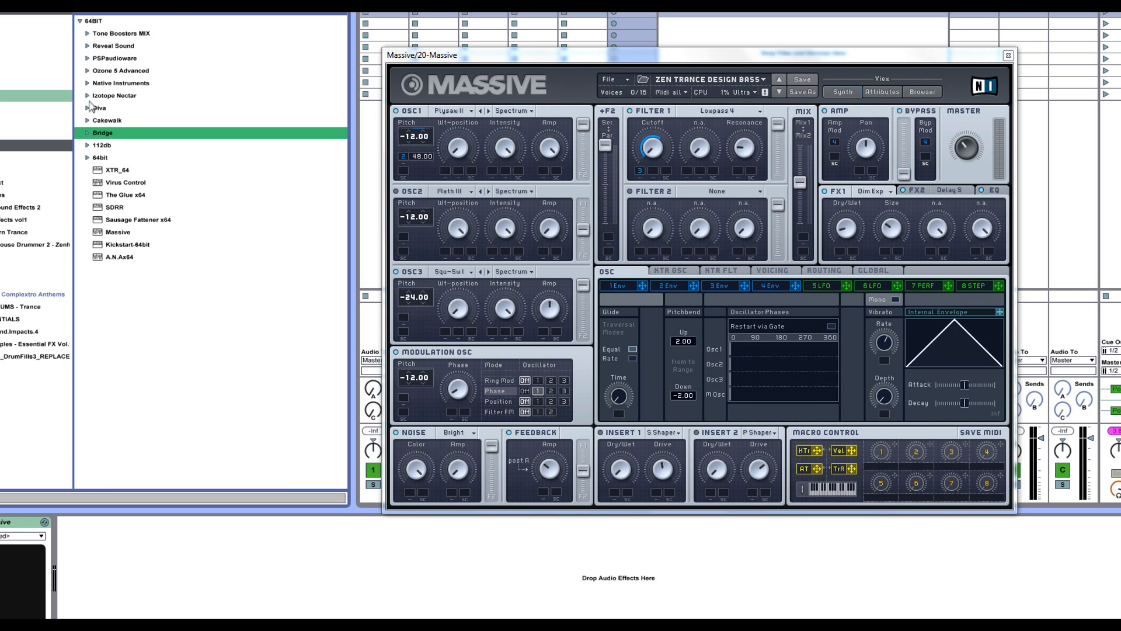
pyautogui.click(87, 71)
pyautogui.click(96, 82)
pyautogui.moveTo(158, 170)
pyautogui.mouseDown()
pyautogui.moveTo(169, 182)
pyautogui.moveTo(158, 164)
pyautogui.mouseUp()
pyautogui.click(178, 121)
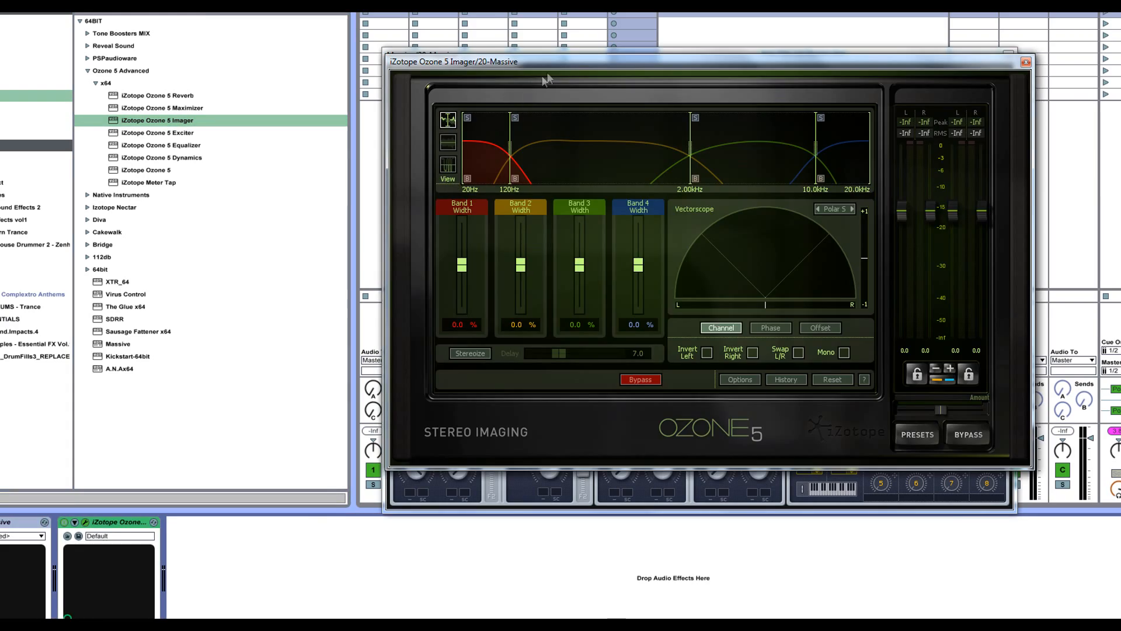
# - Show the Ozone 5 Imager beside Massive, close its window and delete it from the track
pyautogui.moveTo(565, 65); pyautogui.dragTo(224, 225)
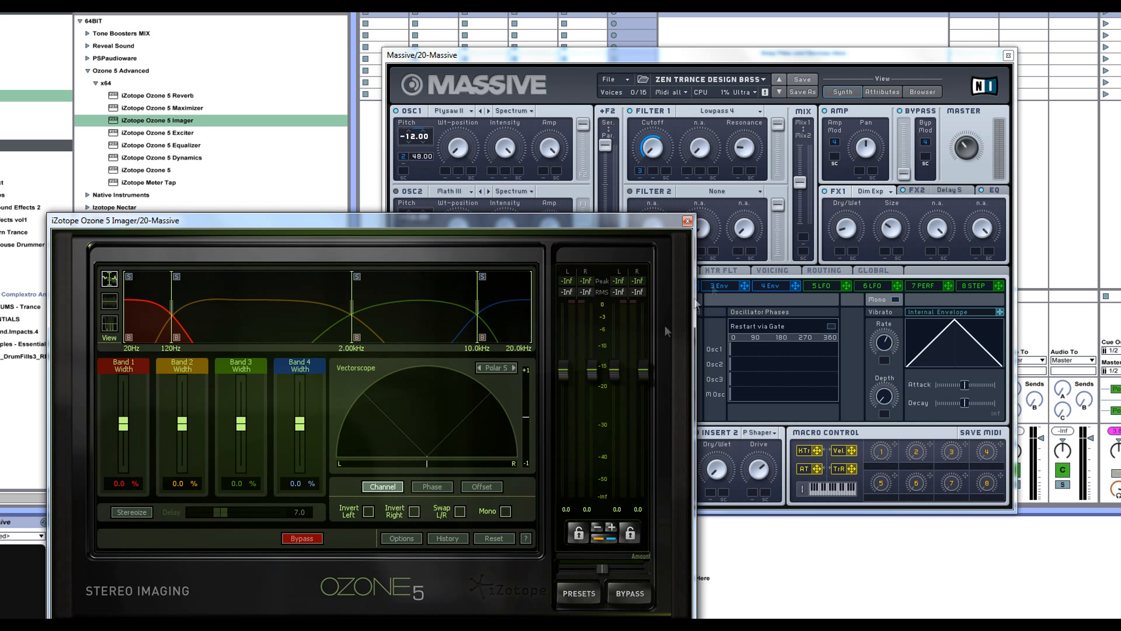
pyautogui.click(824, 231)
pyautogui.click(316, 435)
pyautogui.click(687, 221)
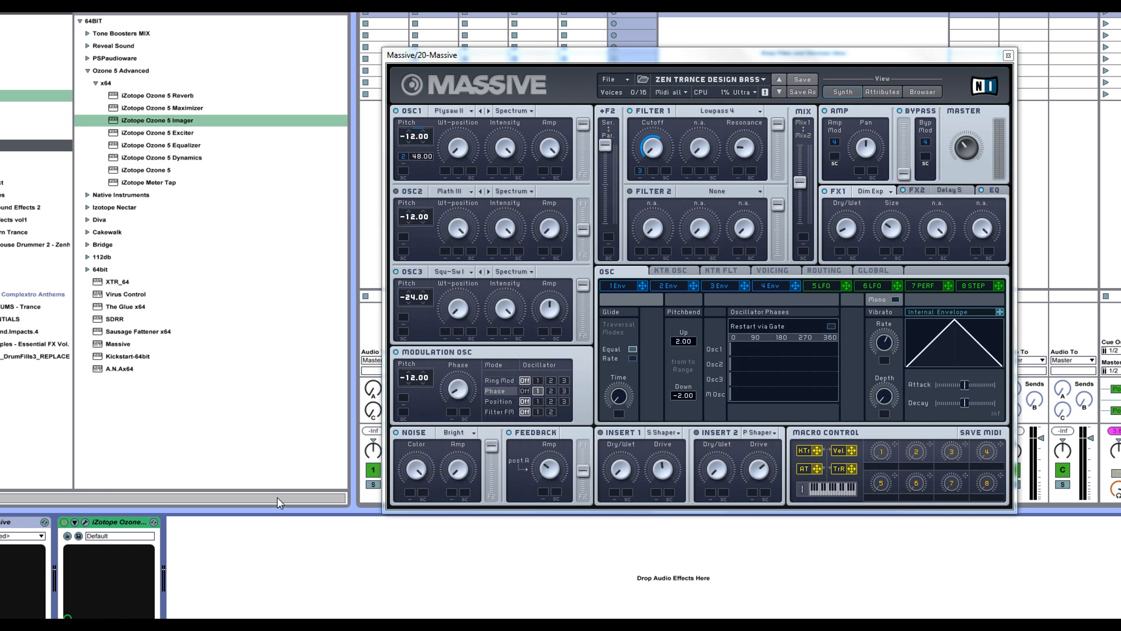
pyautogui.press('Delete')
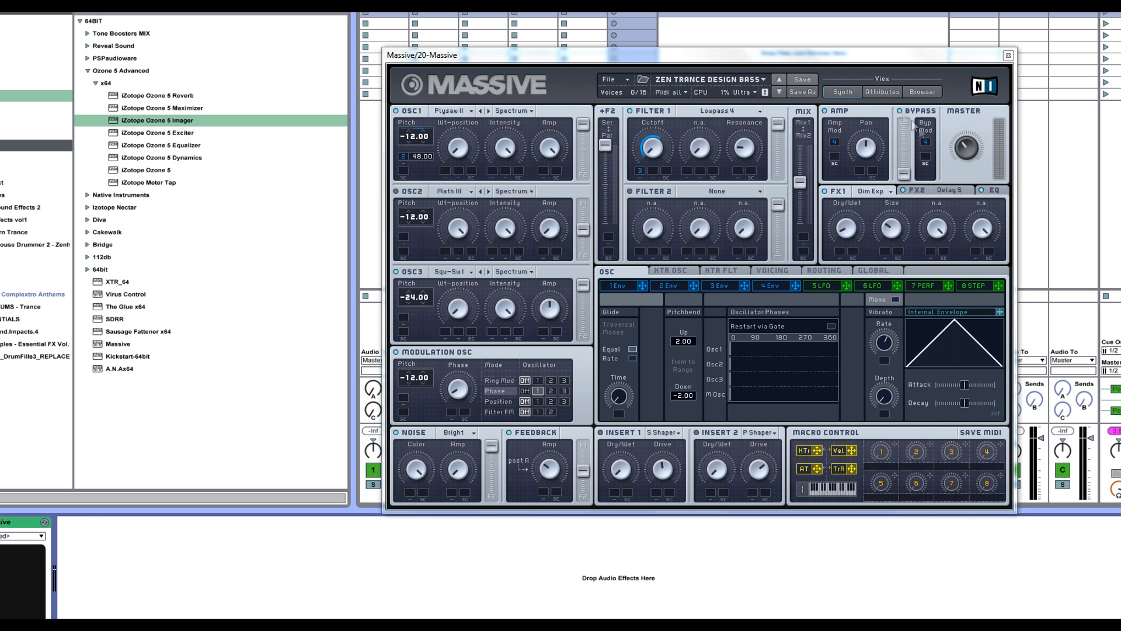
# - Examine the synced delay settings of FX2 and the EQ settings in Massive
pyautogui.moveTo(781, 55); pyautogui.dragTo(542, 100)
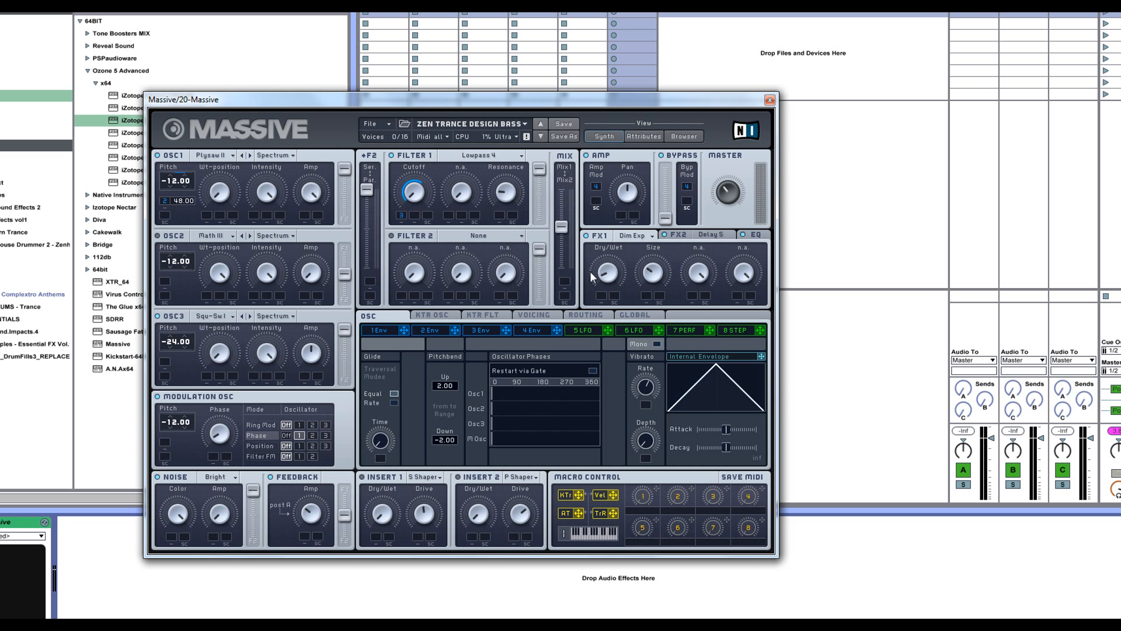
pyautogui.click(685, 236)
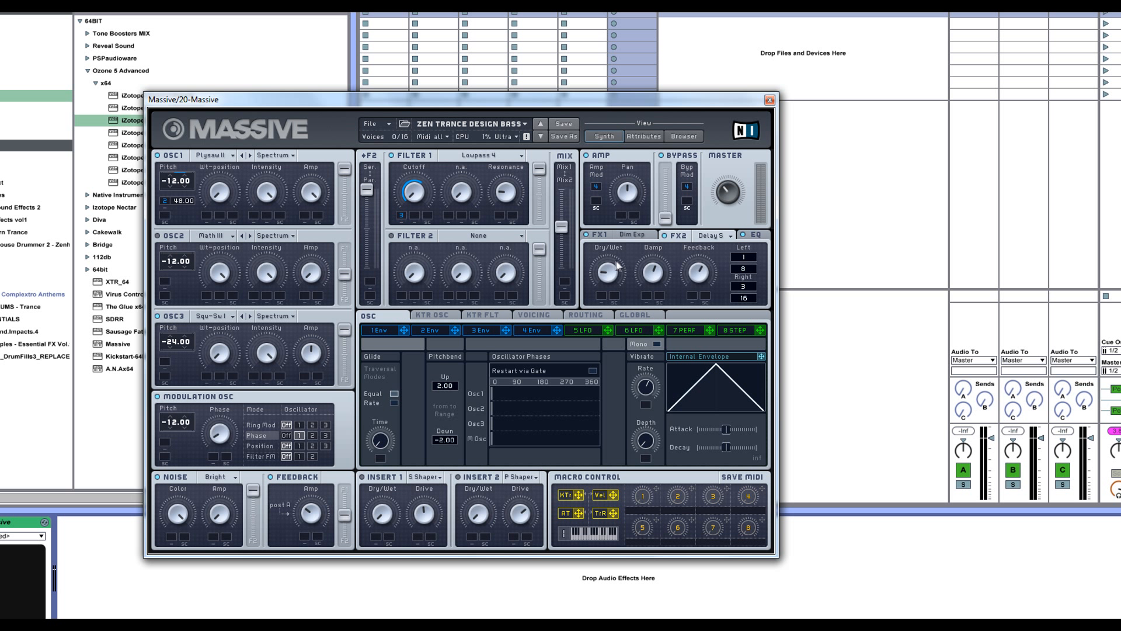
pyautogui.moveTo(490, 99); pyautogui.dragTo(534, 116)
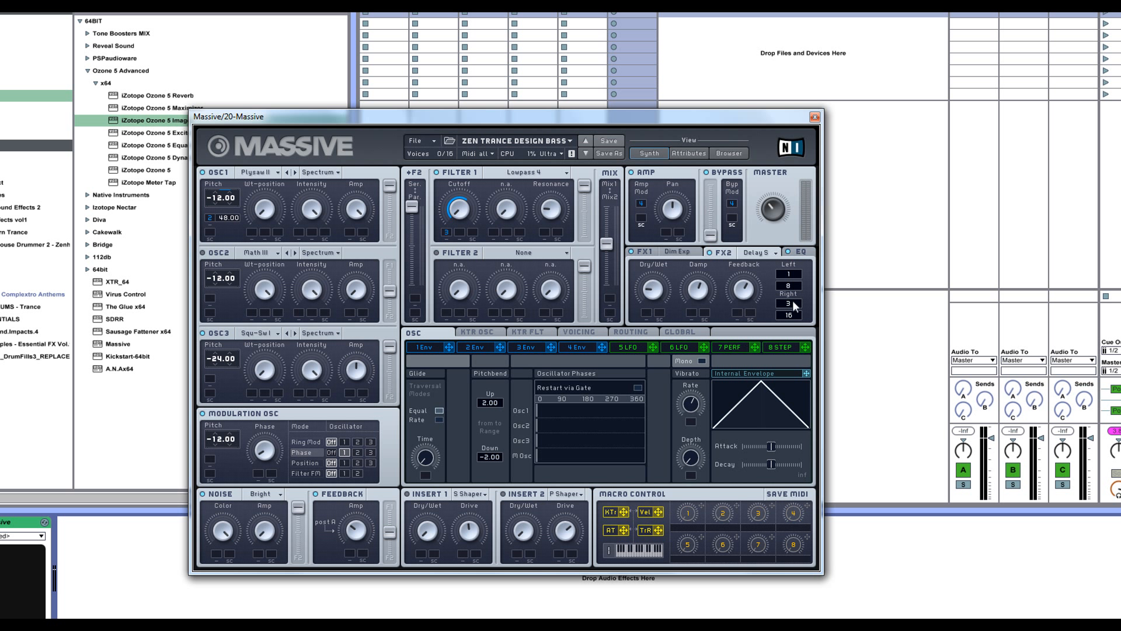
pyautogui.click(798, 252)
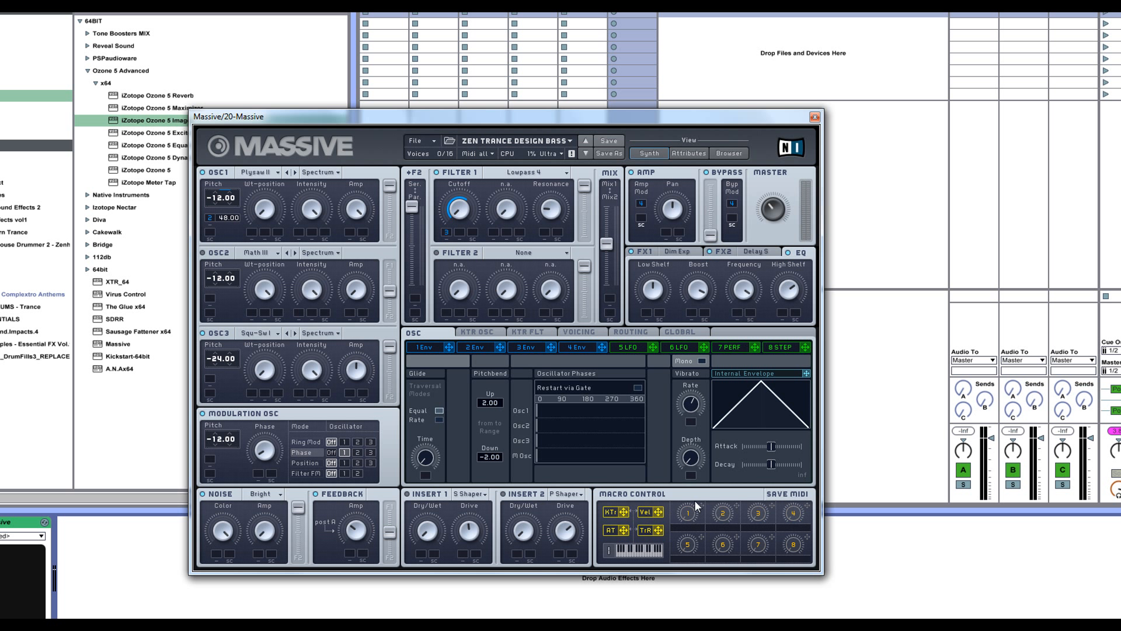
# - Assign macro 1 to the FX1 Dimension Expander and name the macro Expander
pyautogui.click(665, 251)
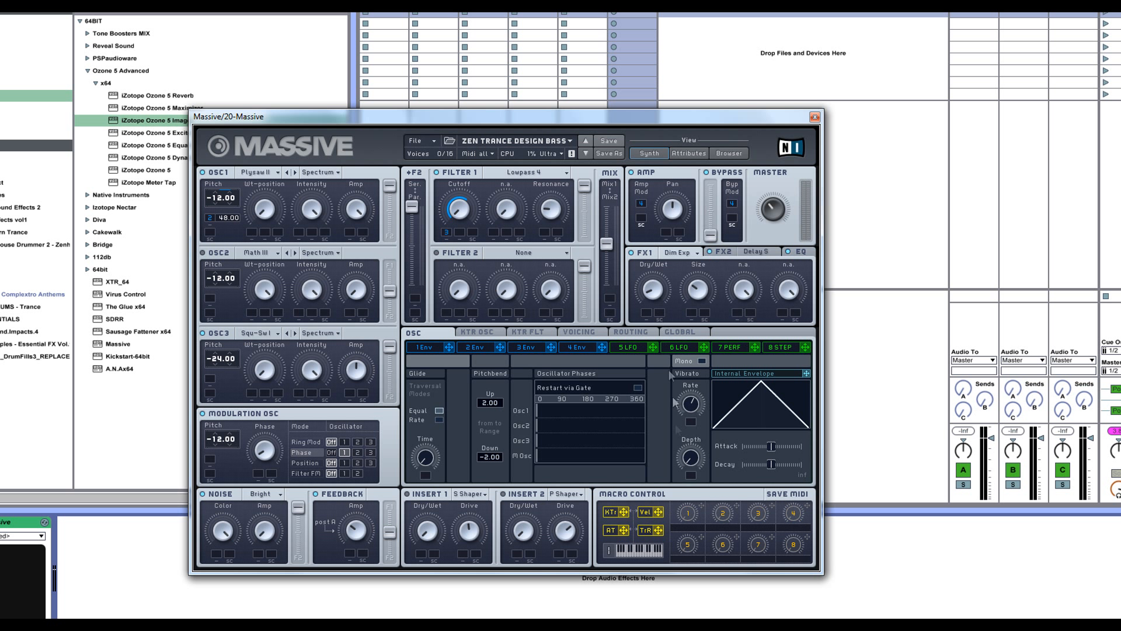
pyautogui.moveTo(650, 325); pyautogui.dragTo(647, 313)
pyautogui.moveTo(646, 311); pyautogui.dragTo(647, 312)
pyautogui.moveTo(702, 505); pyautogui.dragTo(690, 312)
pyautogui.write('xpander')
# - Assign macro 2 to the FX2 delay's dry/wet and macro 3, named Detune, to the unison pitch cutoff spread
pyautogui.click(726, 251)
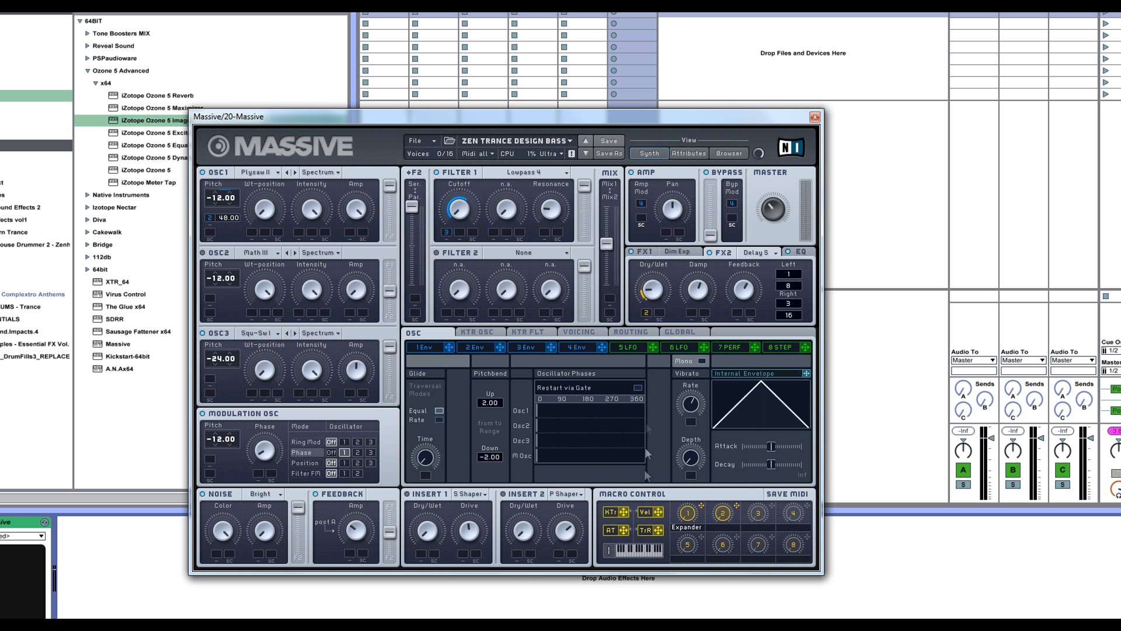
pyautogui.moveTo(736, 506); pyautogui.dragTo(659, 318)
pyautogui.click(577, 333)
pyautogui.moveTo(775, 512); pyautogui.dragTo(695, 398)
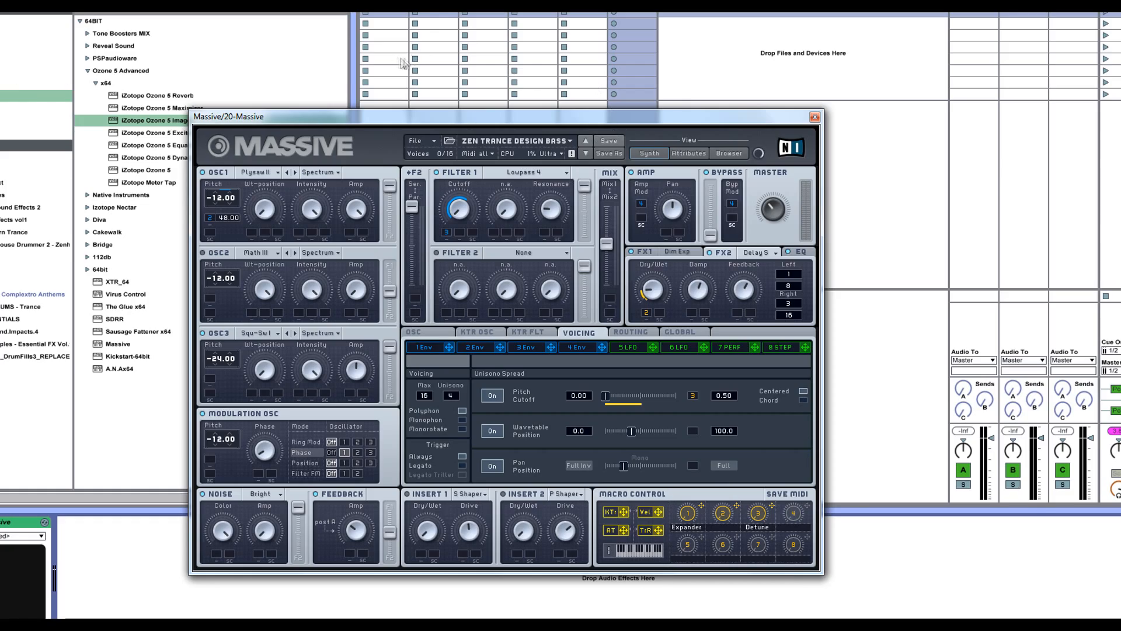
# - Narrow the plug-in browser to widen the mixer view and reposition the Massive window over it
pyautogui.moveTo(327, 115); pyautogui.dragTo(505, 20)
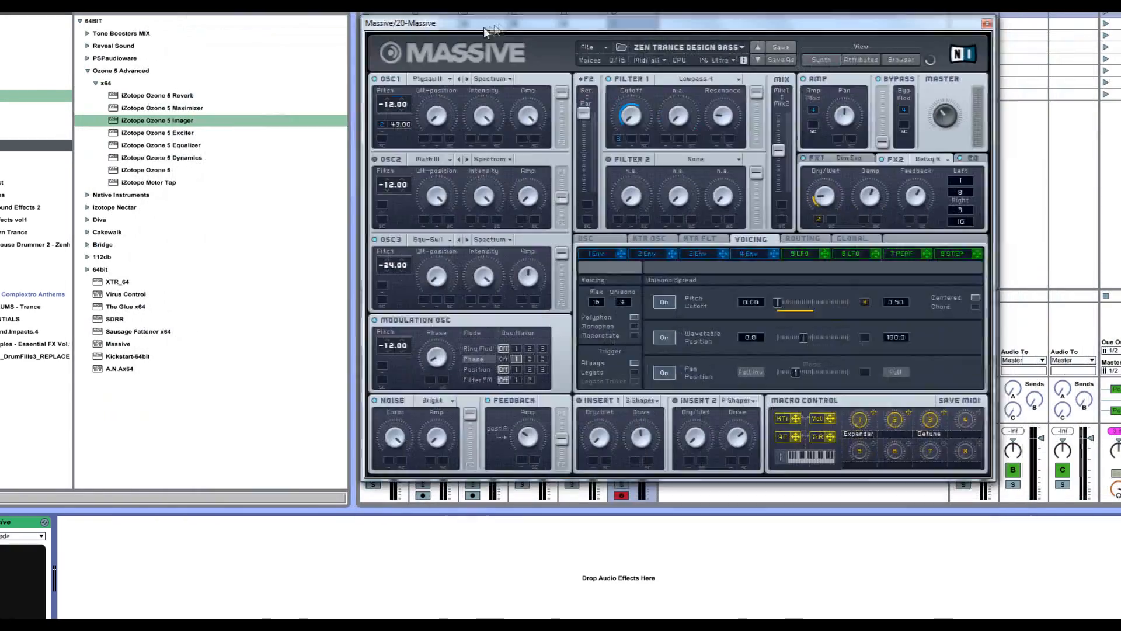
pyautogui.moveTo(353, 171); pyautogui.dragTo(222, 181)
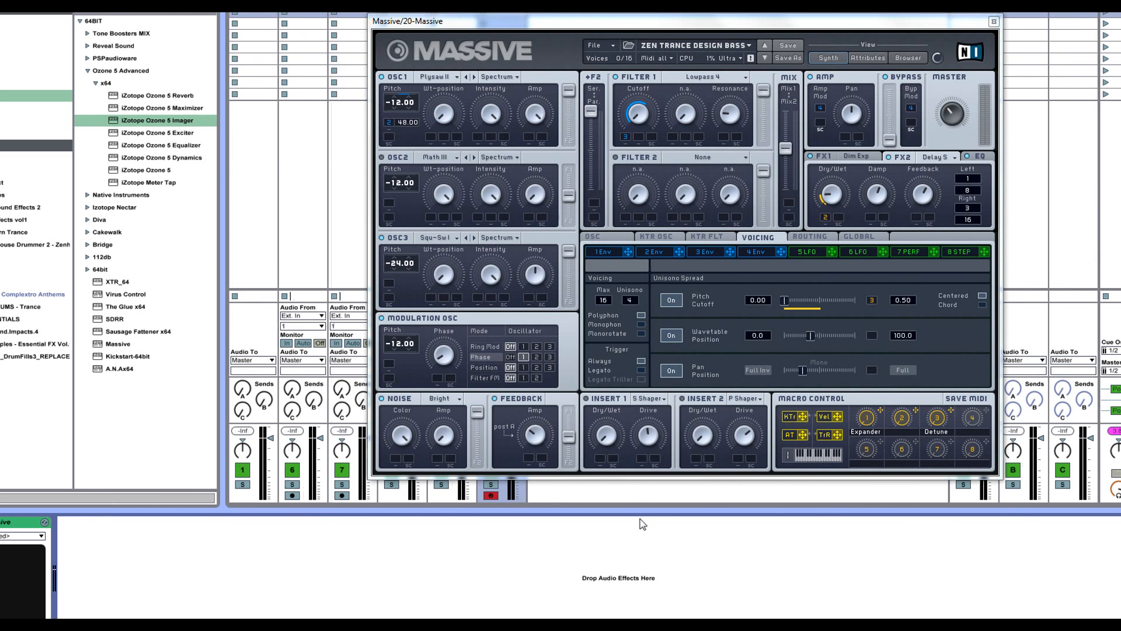
pyautogui.moveTo(651, 508); pyautogui.dragTo(648, 613)
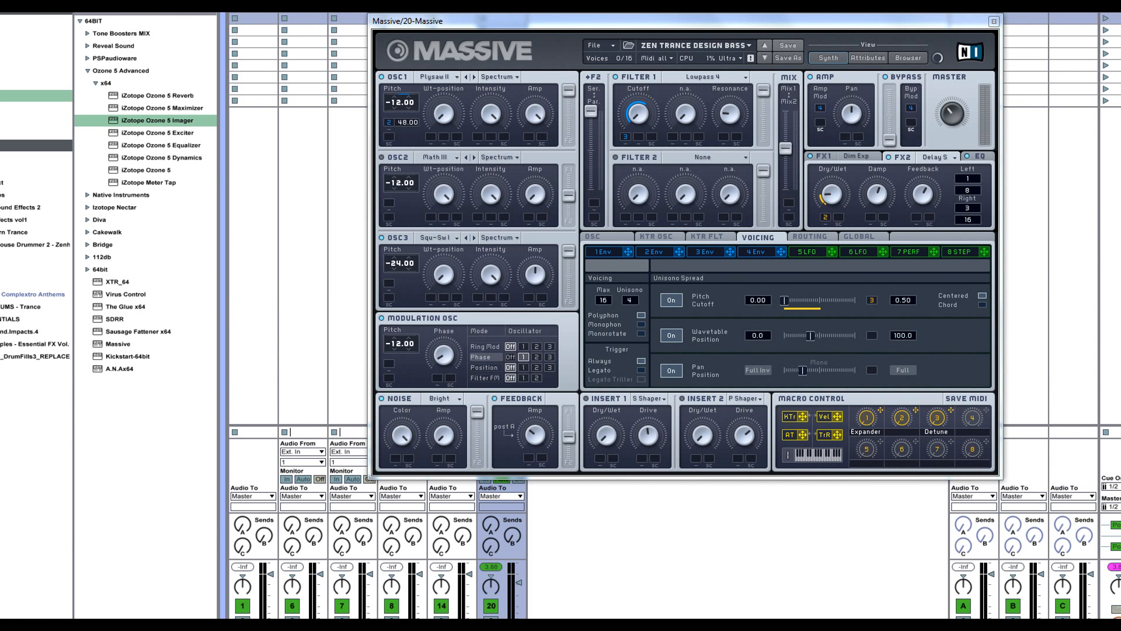
pyautogui.moveTo(765, 617); pyautogui.dragTo(812, 476)
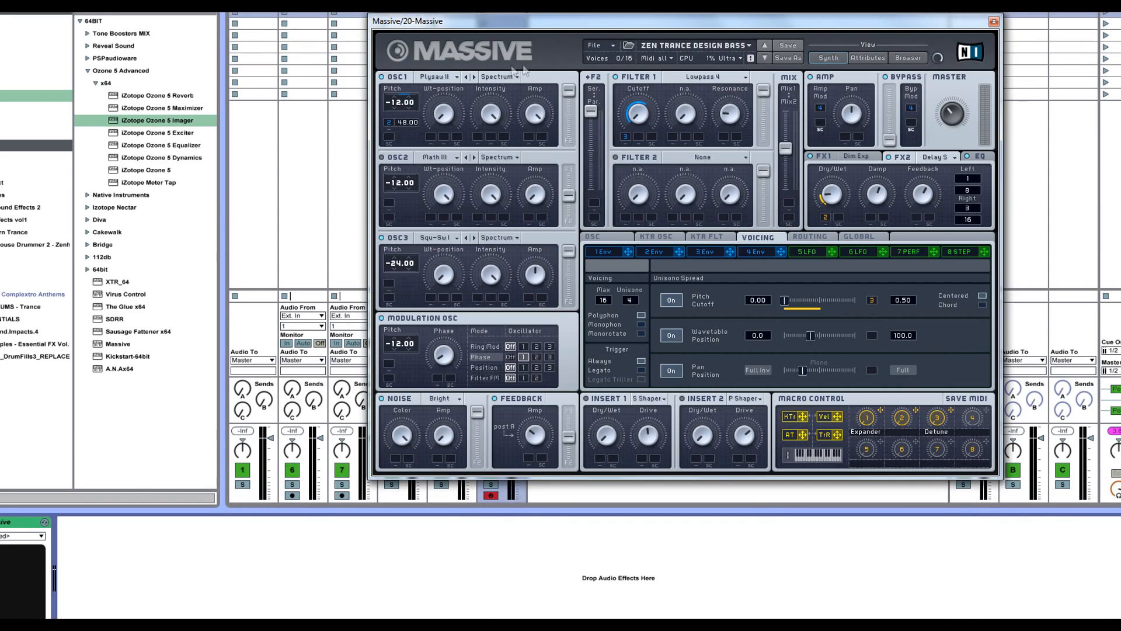
pyautogui.moveTo(634, 22); pyautogui.dragTo(568, 114)
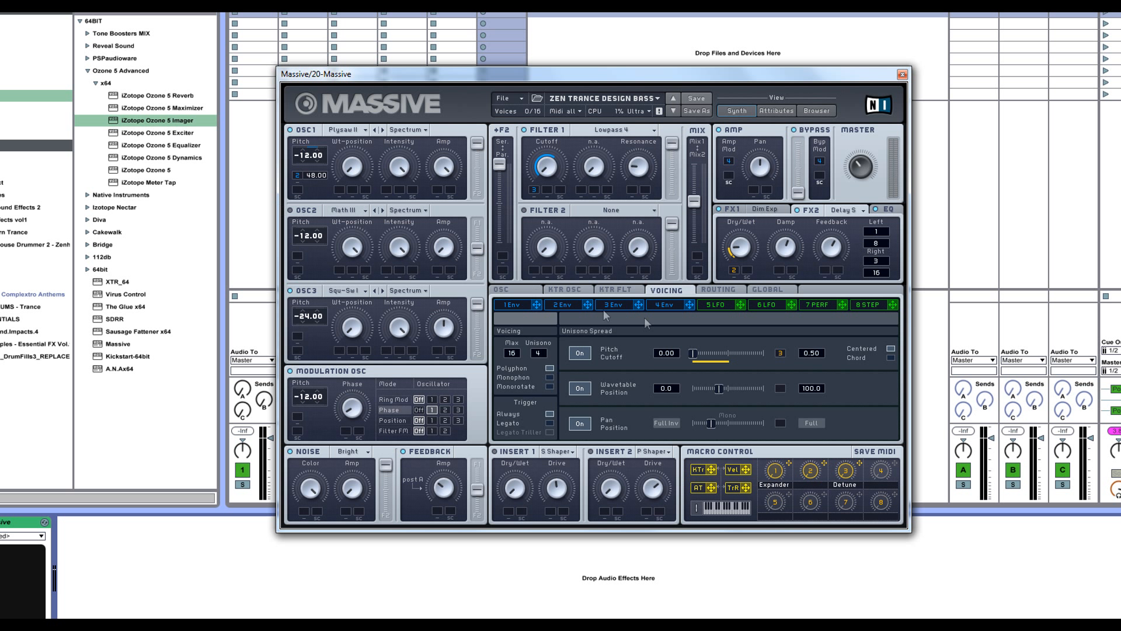
# - Compare the shapes of envelopes 3 and 4 once more
pyautogui.click(621, 310)
pyautogui.click(661, 310)
pyautogui.click(629, 307)
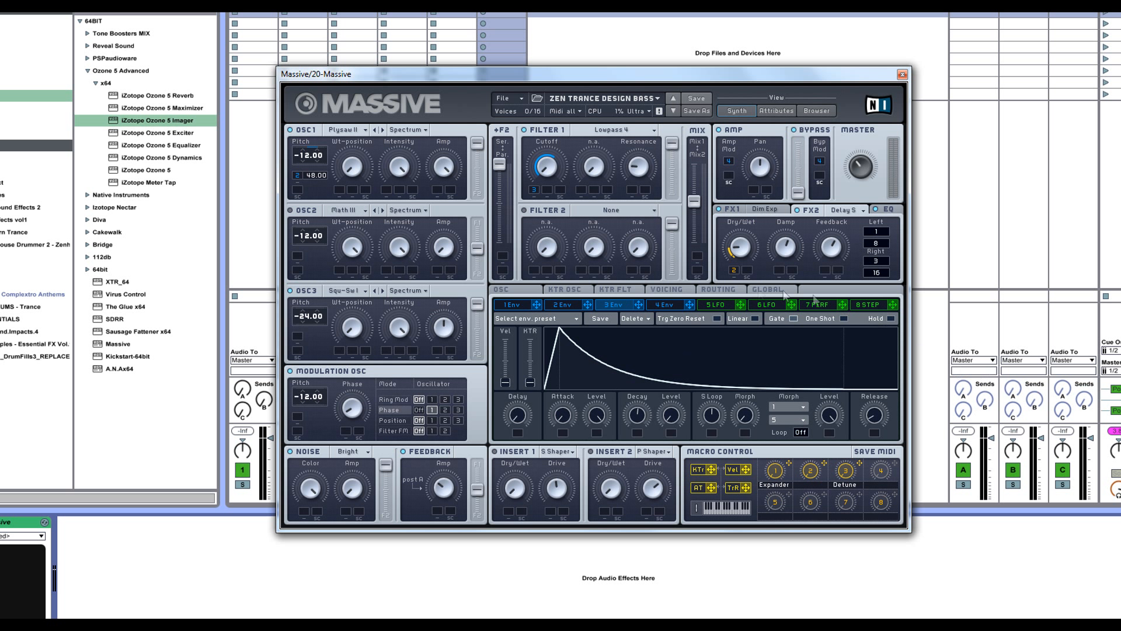
pyautogui.click(656, 307)
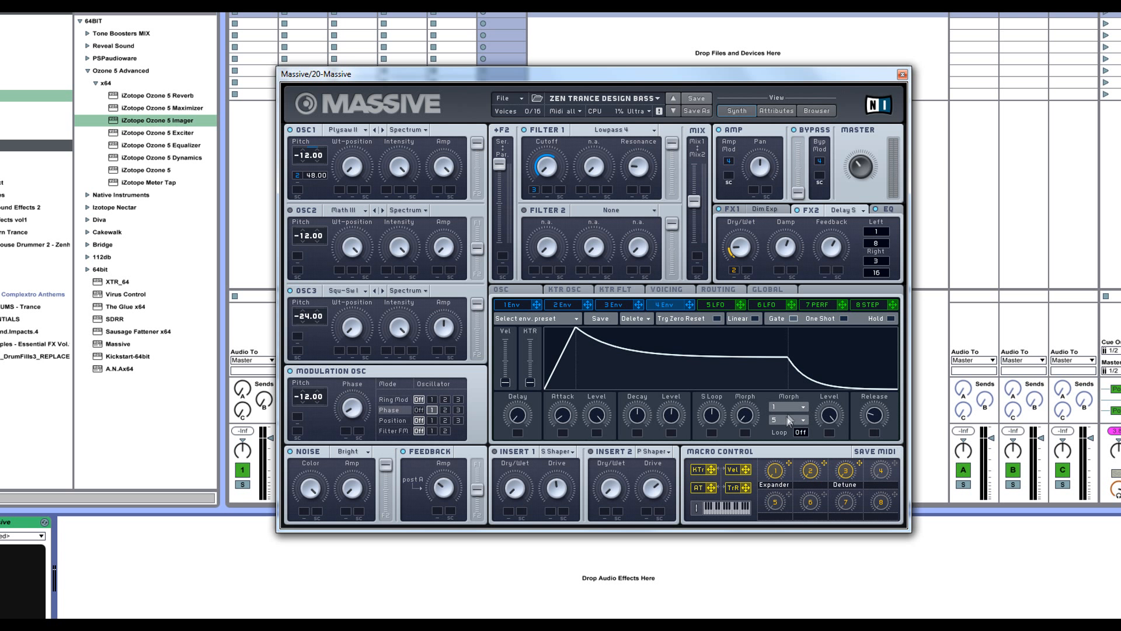
# - Look over the key-tracking, oscillator and voicing settings, and close the Massive window
pyautogui.click(680, 291)
pyautogui.click(611, 290)
pyautogui.click(557, 290)
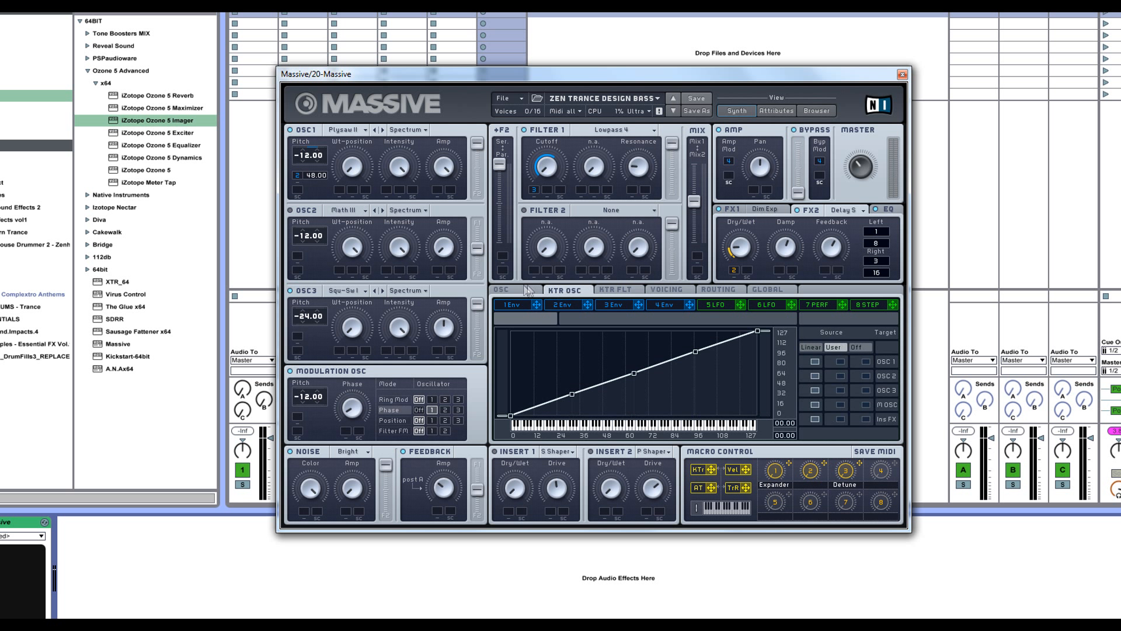
pyautogui.click(509, 290)
pyautogui.click(661, 290)
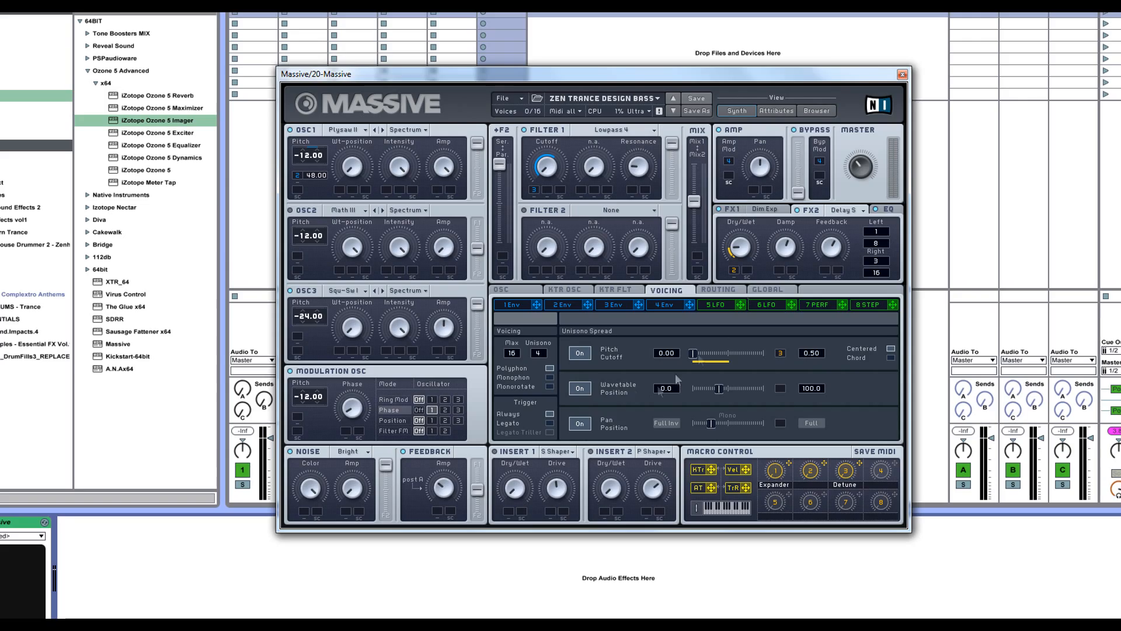
pyautogui.moveTo(888, 75); pyautogui.dragTo(706, 109)
pyautogui.click(737, 94)
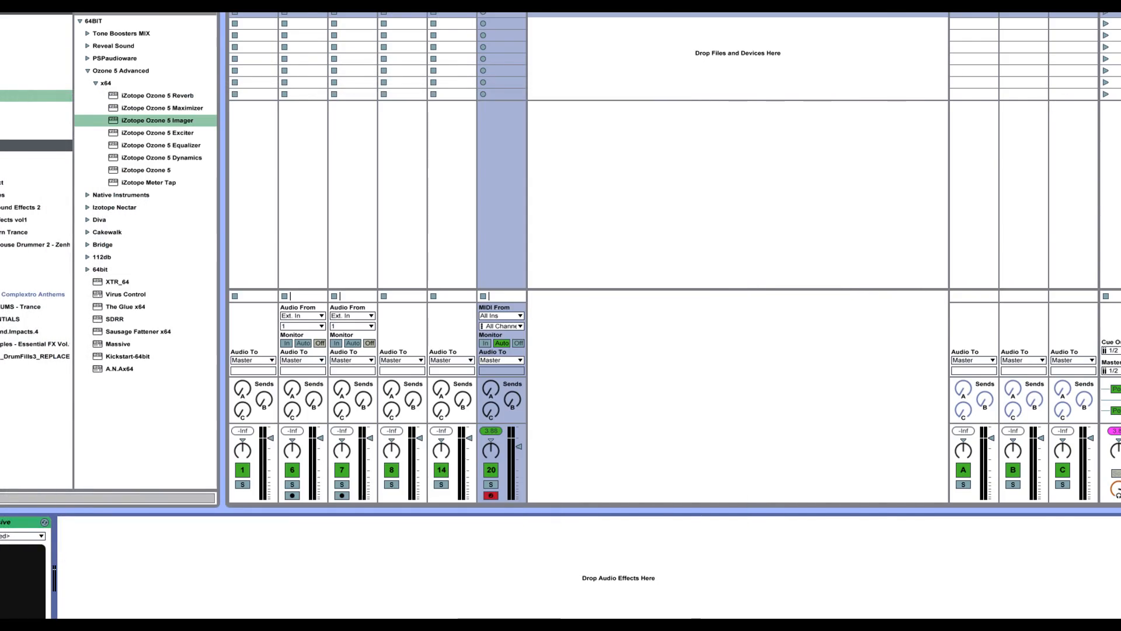